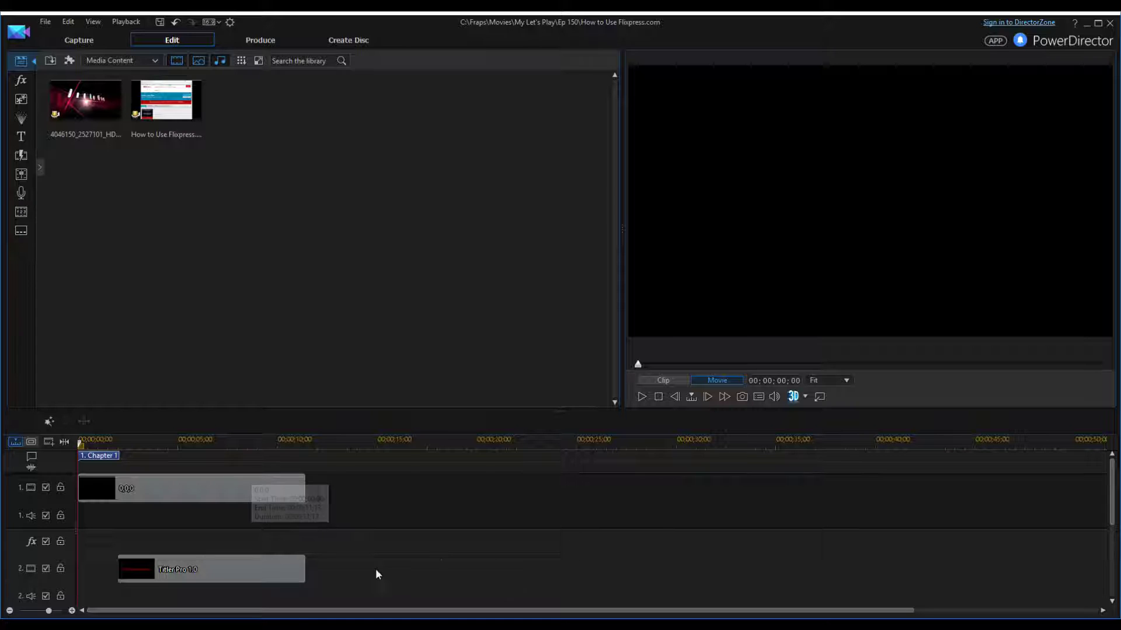
Insert the 4046150_2527101_HD intro, then the How to Use Flixpress.com recording, at the start of track 1.
left_click(194, 492)
left_click(195, 568)
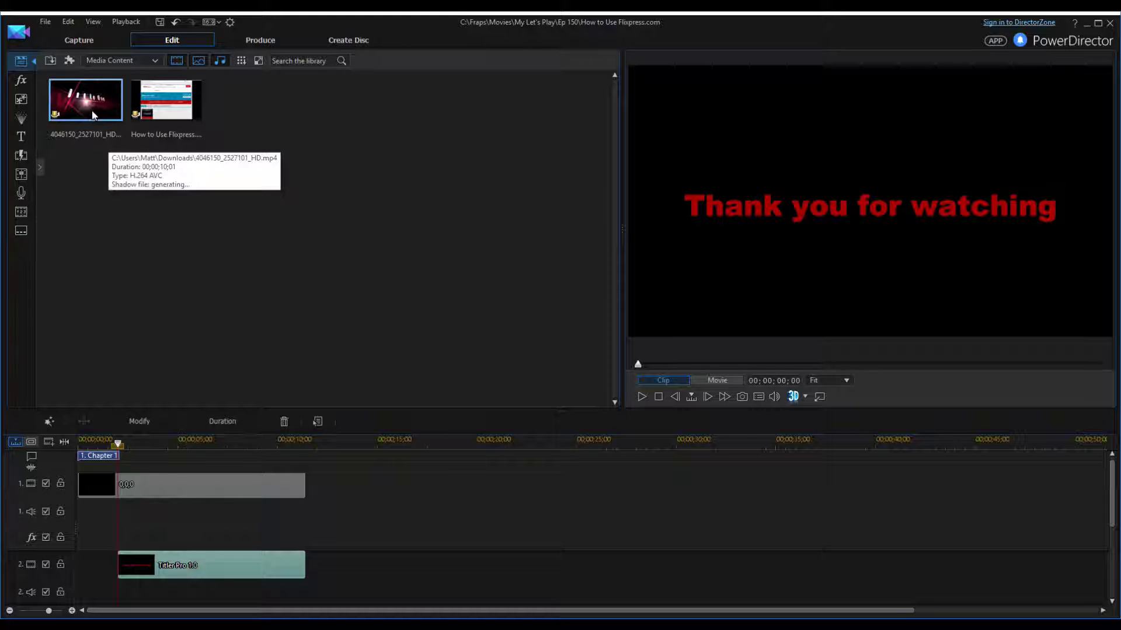
left_click_drag(87, 87, 77, 514)
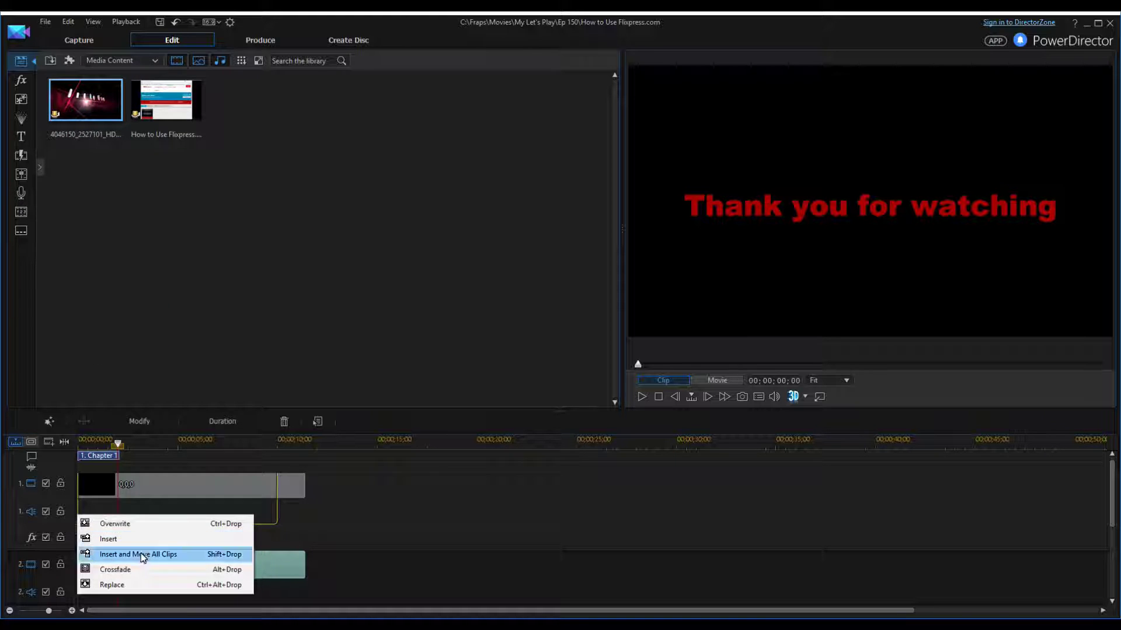
left_click(131, 551)
left_click_drag(181, 124, 280, 516)
left_click(341, 549)
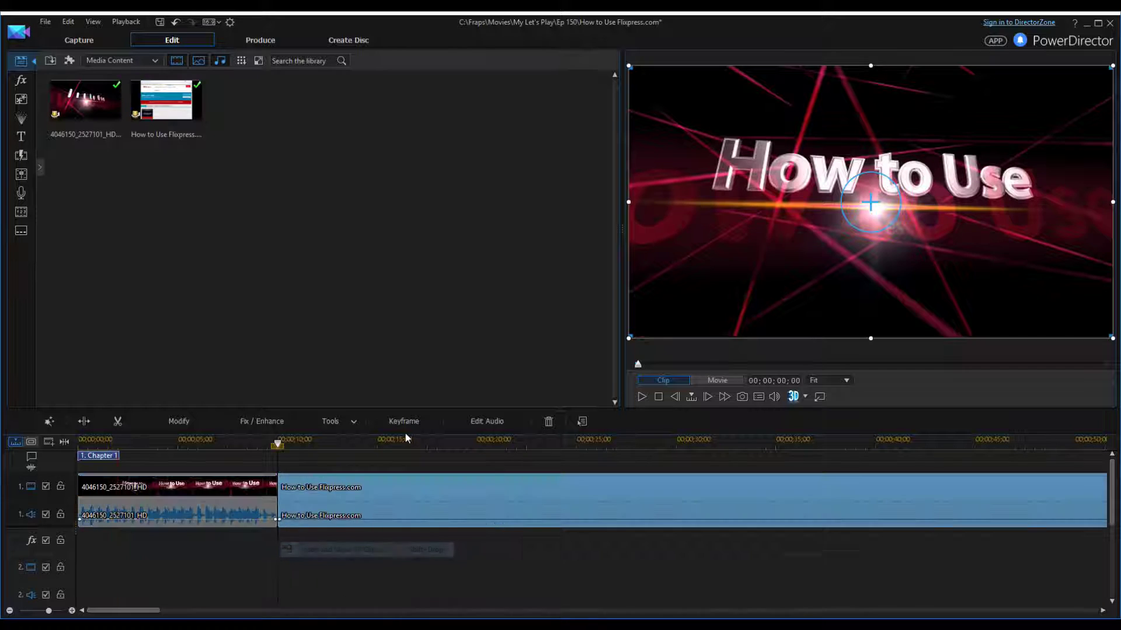
left_click(404, 439)
left_click(366, 488)
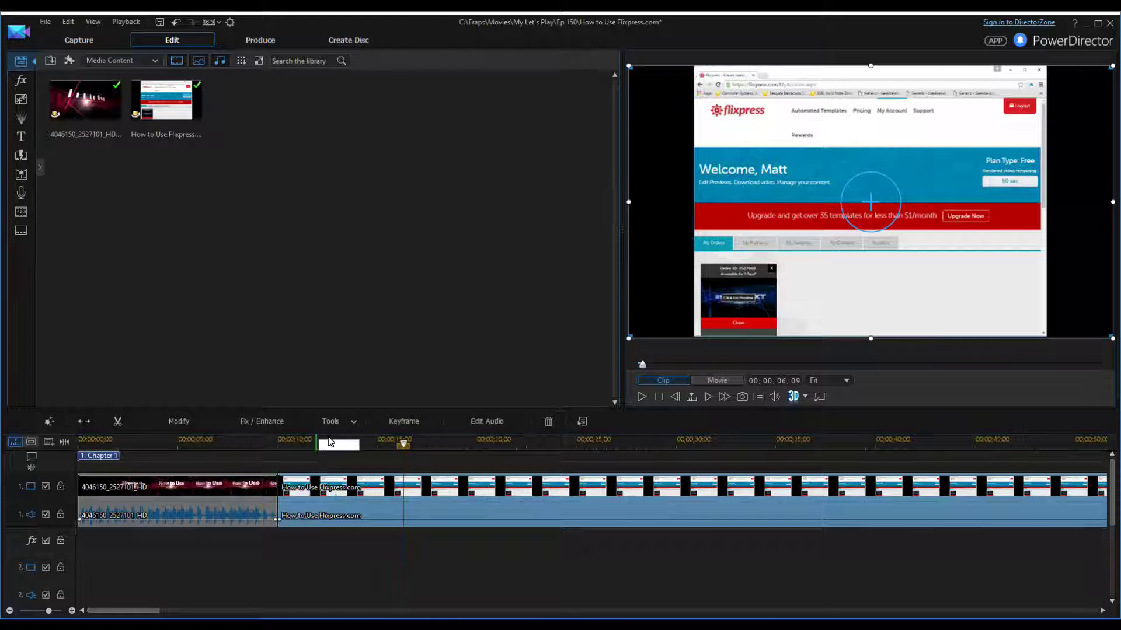
left_click(246, 493)
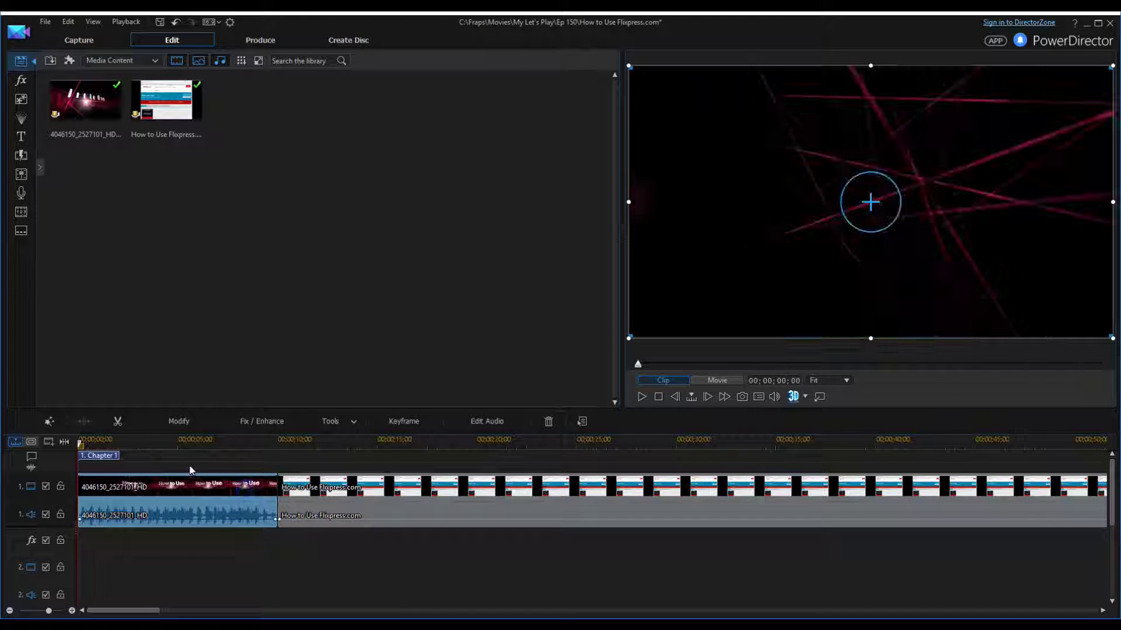
key("space")
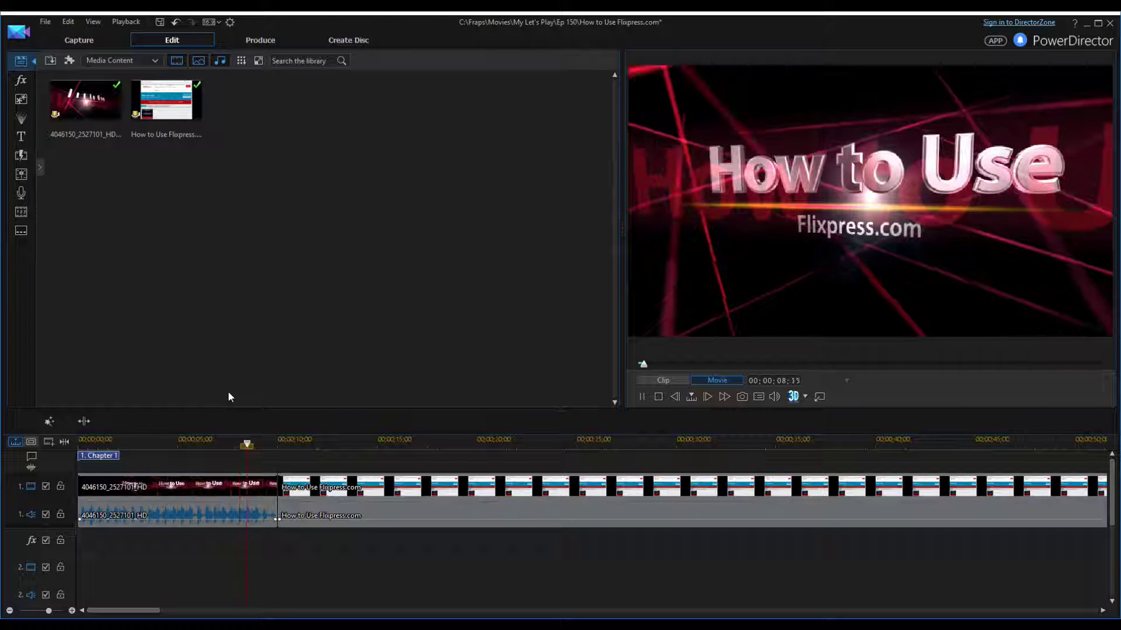
key("space")
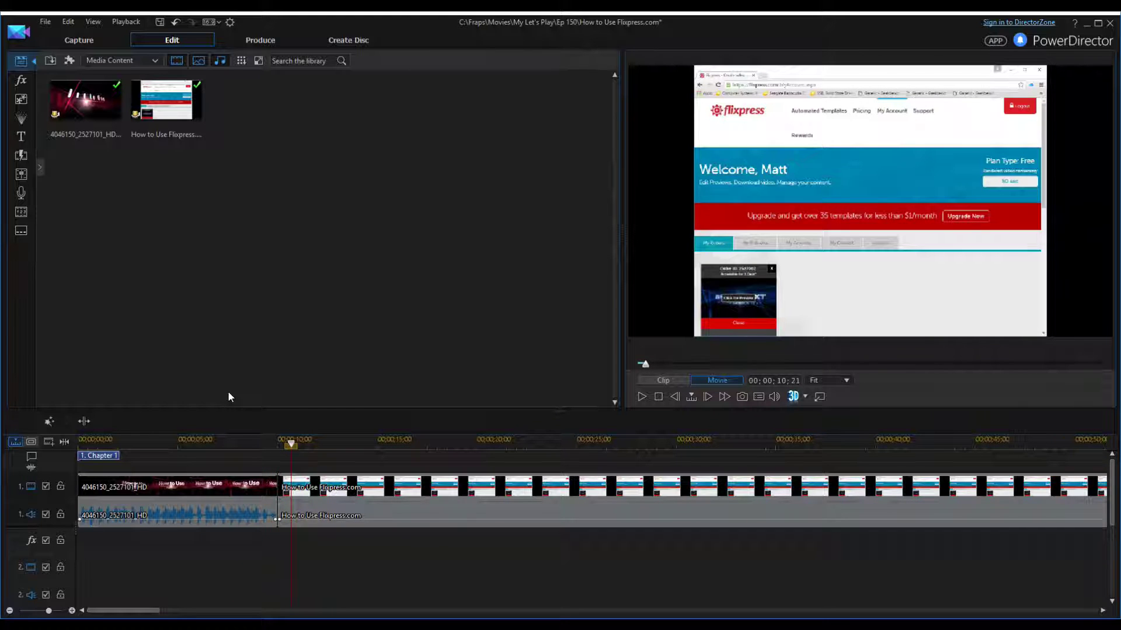
left_click(776, 448)
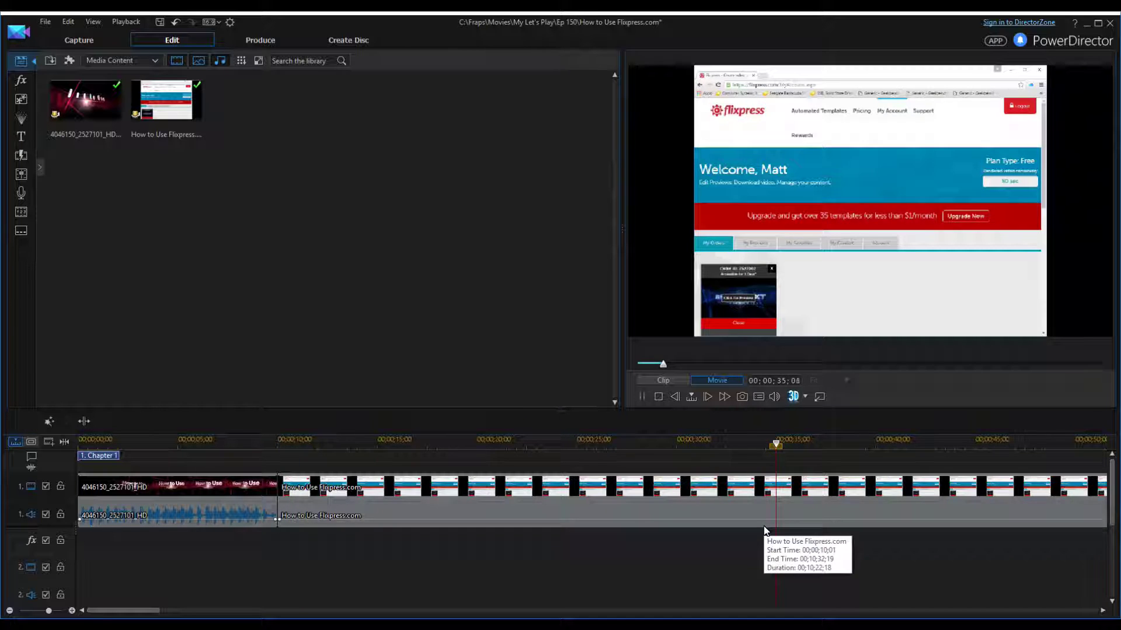
key("space")
key("space")
key("space")
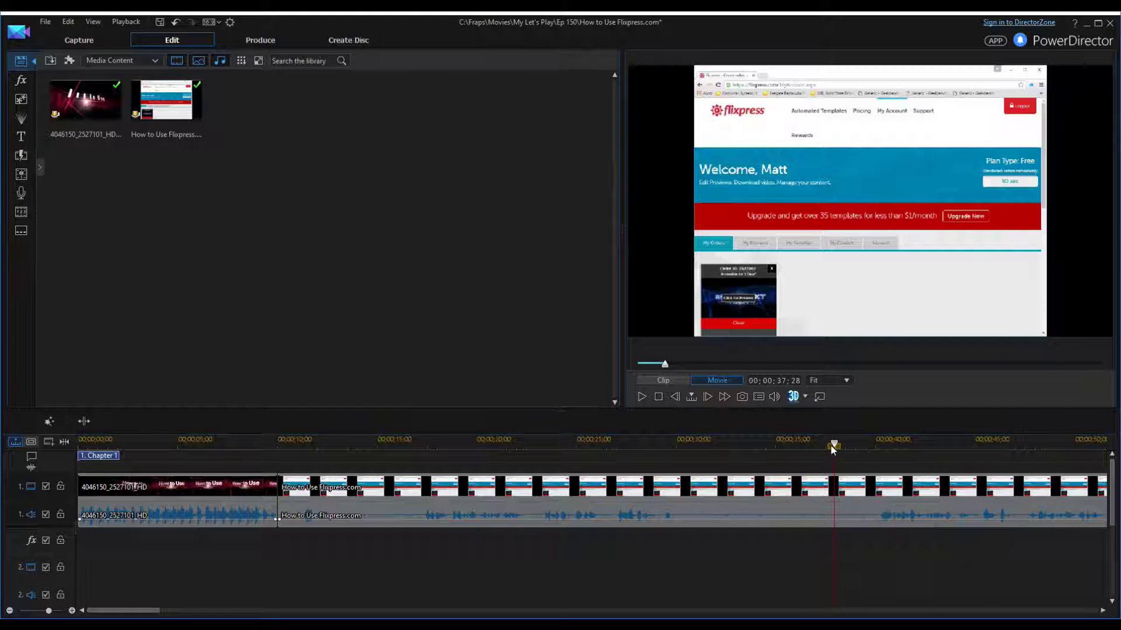
Split the Flixpress recording at the playhead and remove the first part, filling the gap.
right_click(824, 494)
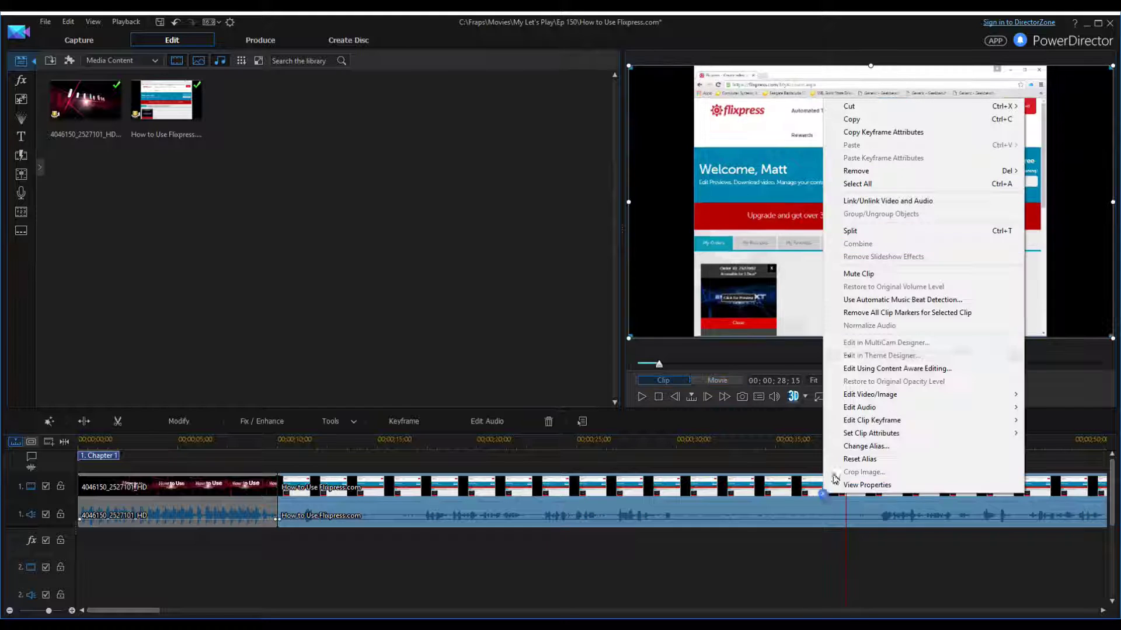
left_click(853, 231)
left_click(656, 496)
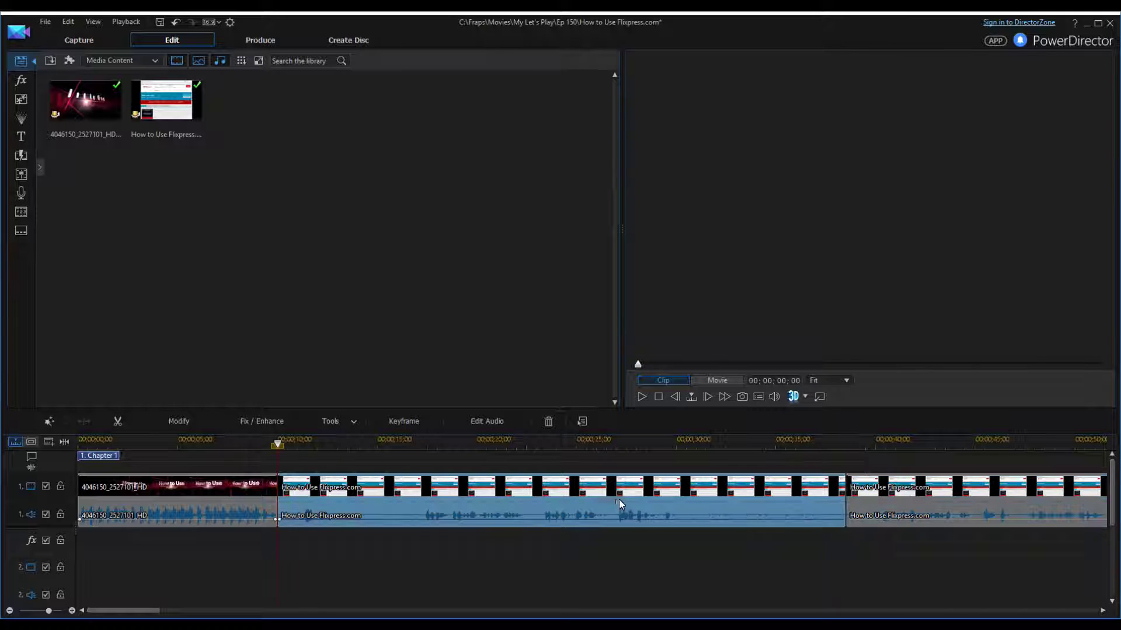
key("Delete")
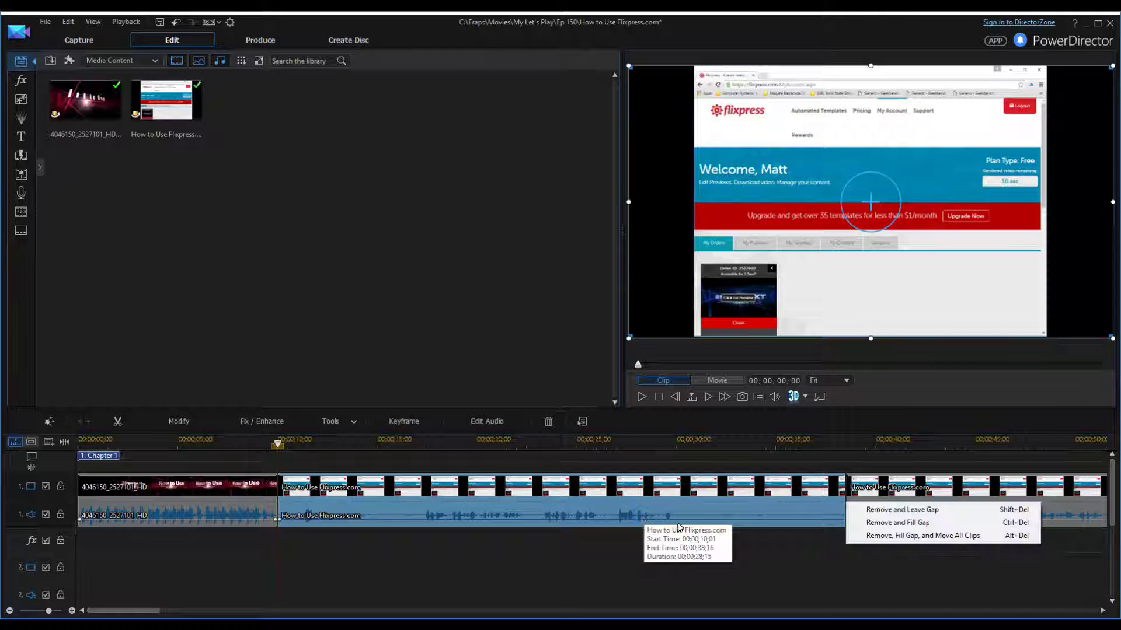
left_click(899, 536)
Play back the new join between the intro and the recording, around 10-11 seconds.
left_click_drag(272, 444, 259, 443)
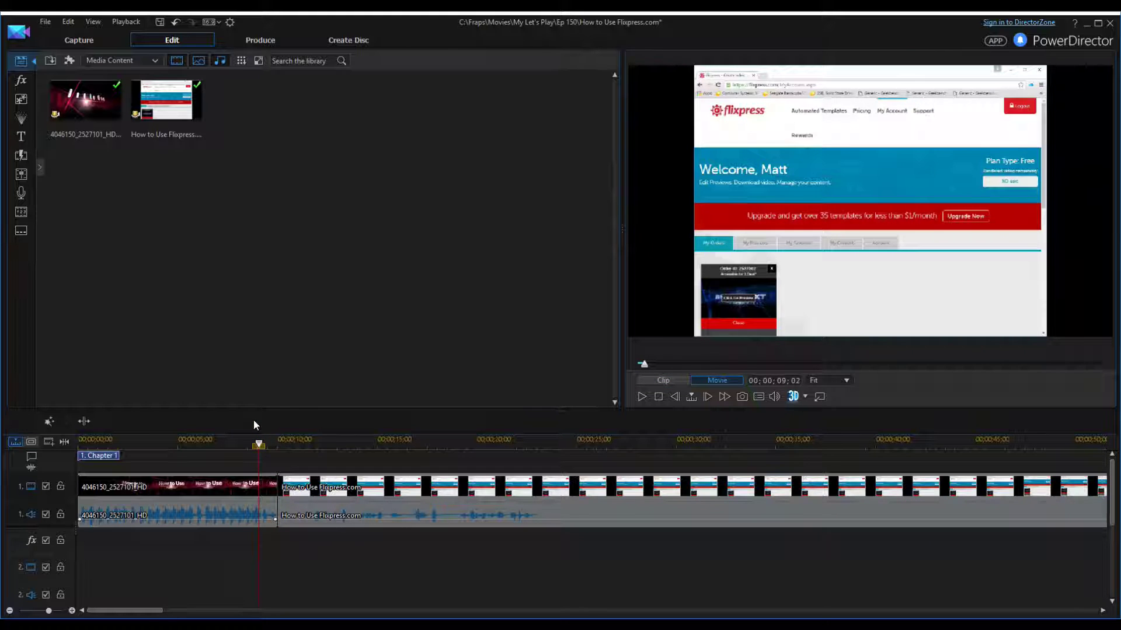
key("space")
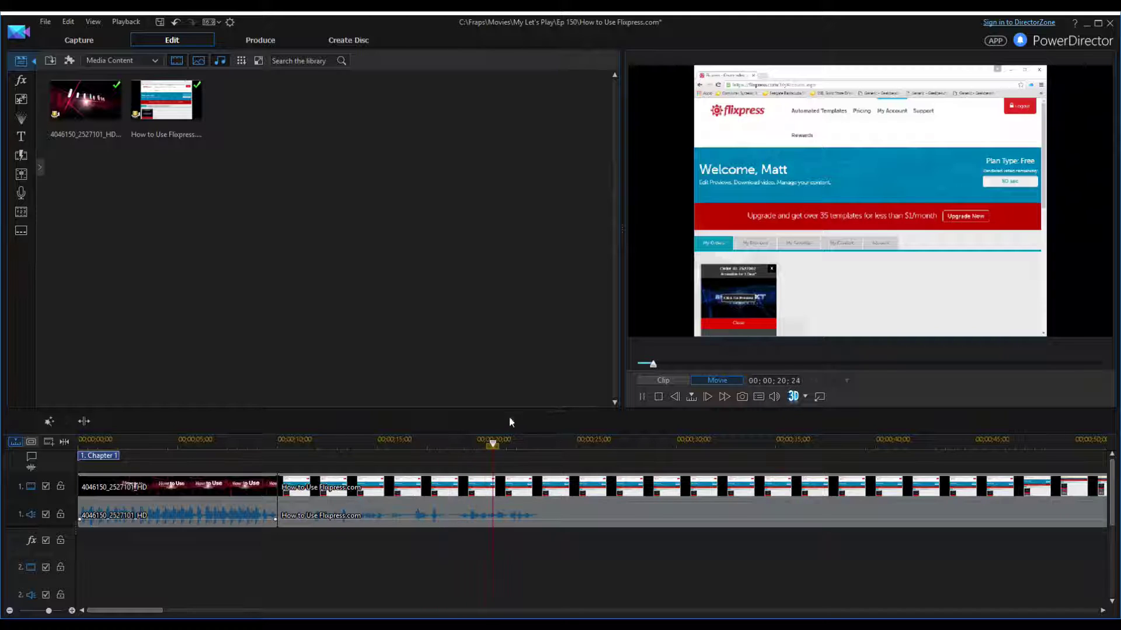
left_click(278, 444)
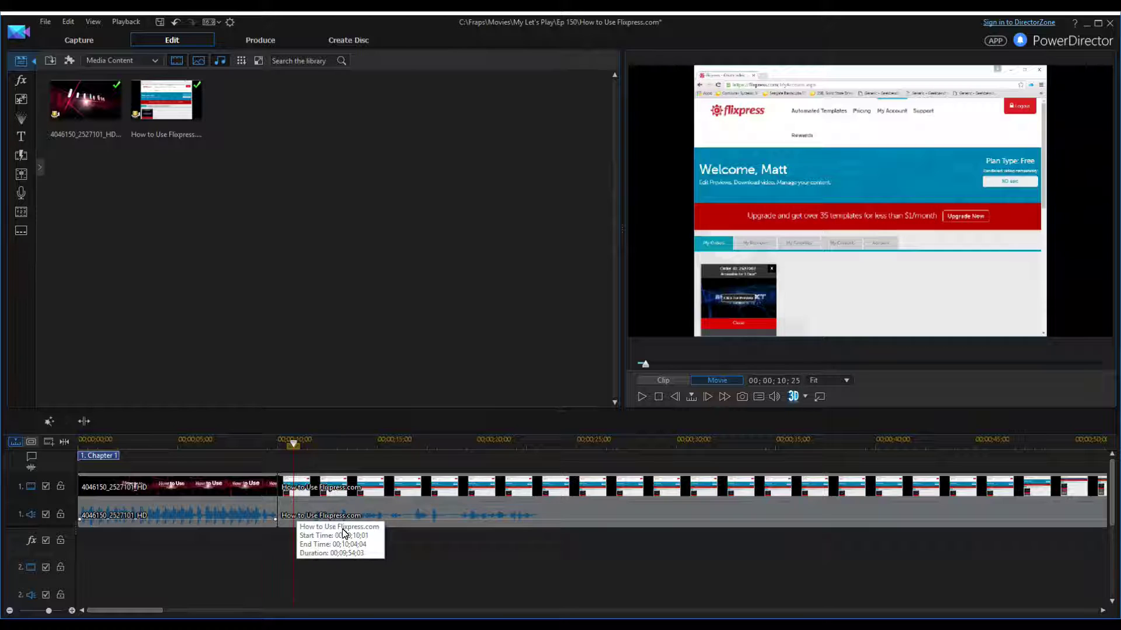
left_click_drag(293, 444, 289, 446)
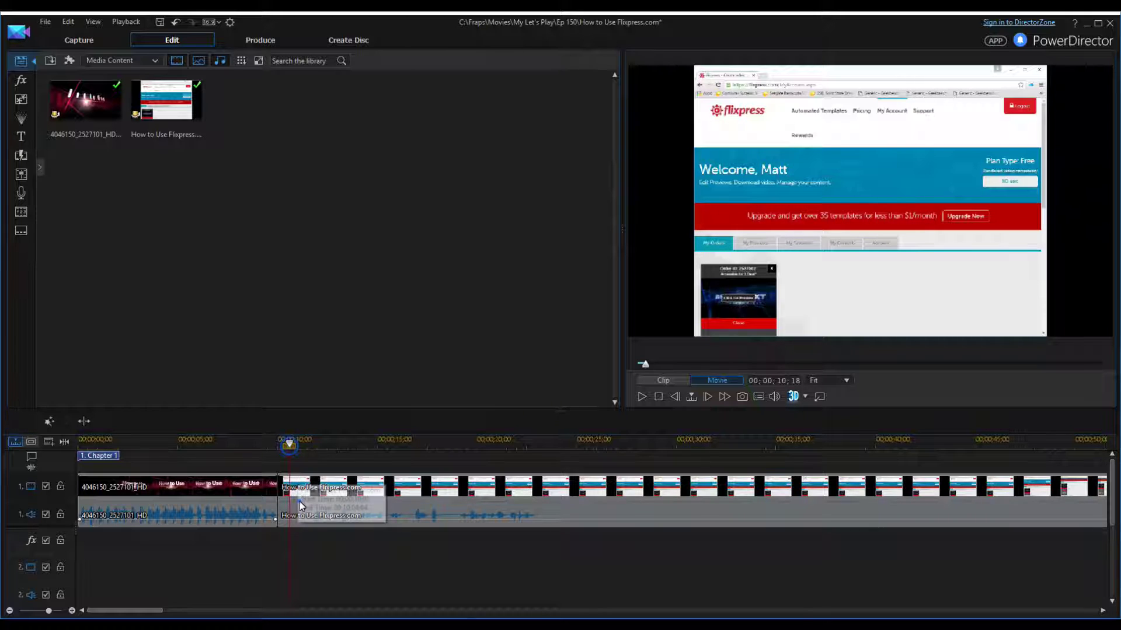
right_click(318, 496)
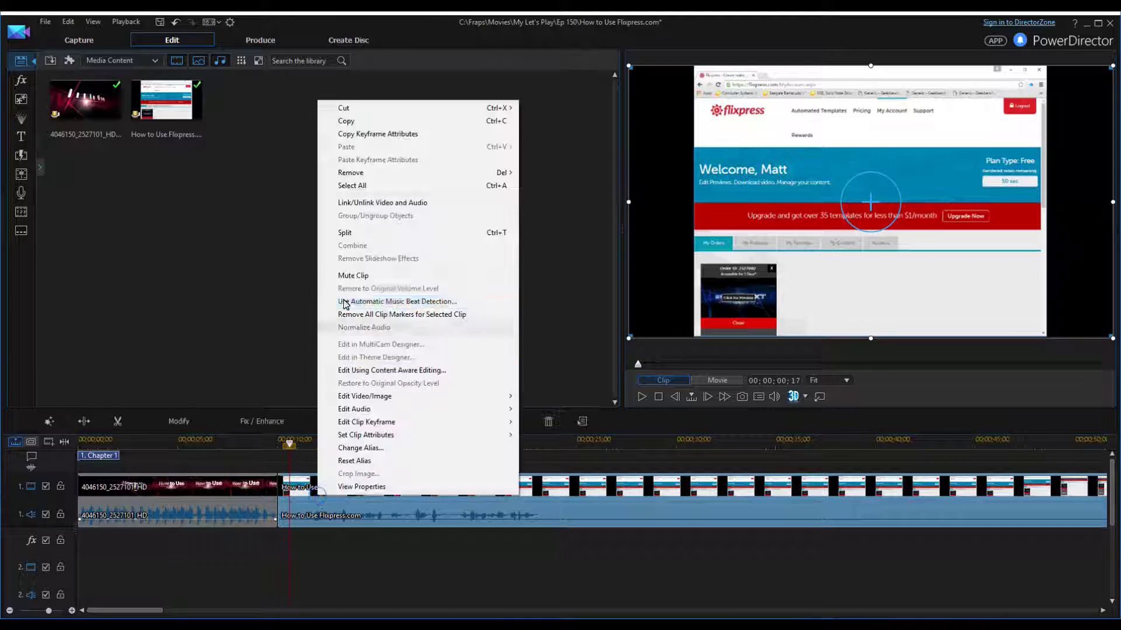
left_click(351, 233)
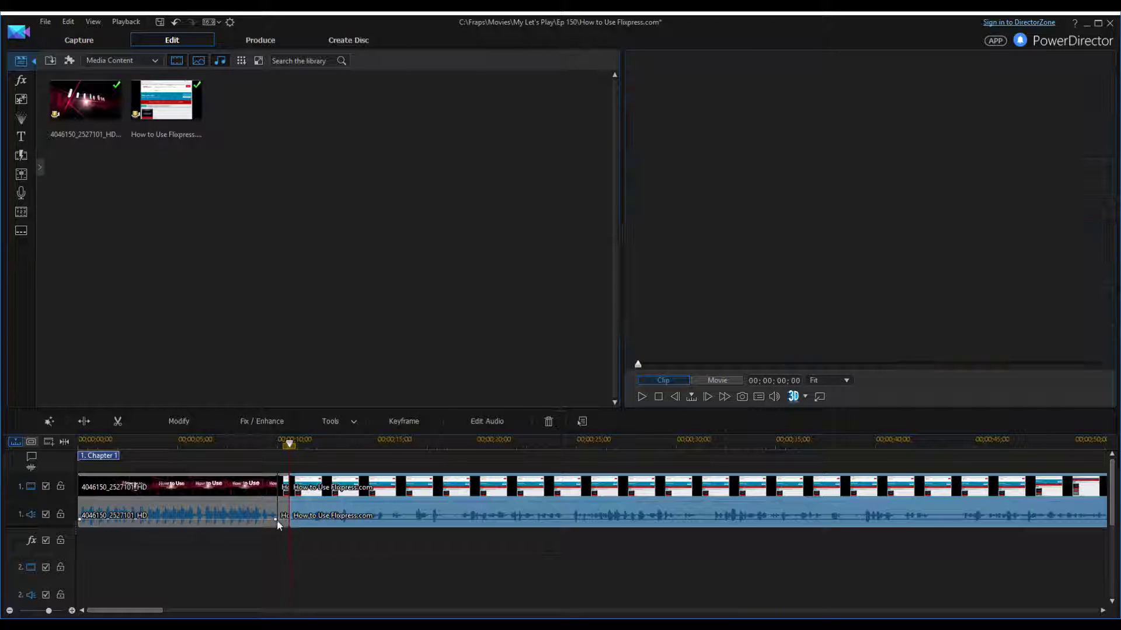
left_click(284, 516)
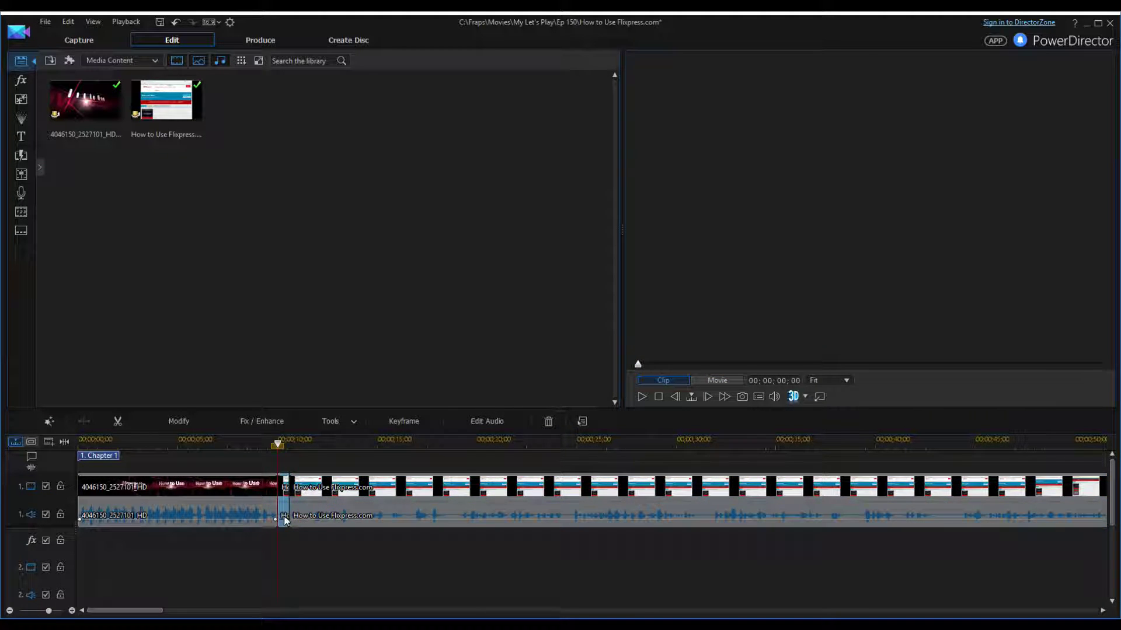
key("Delete")
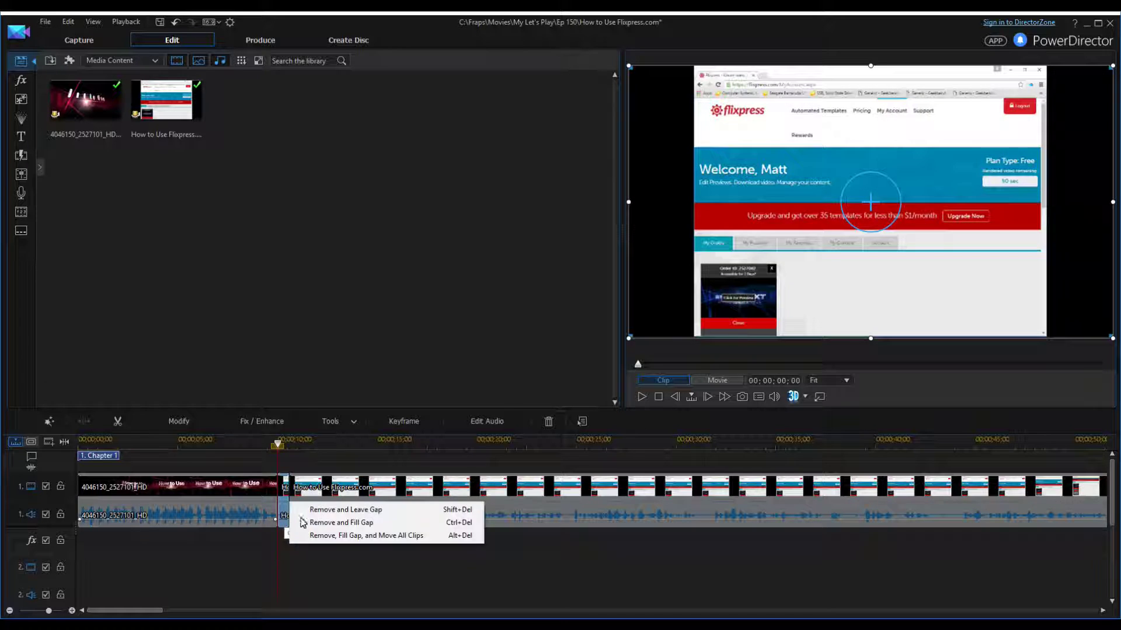
left_click(344, 535)
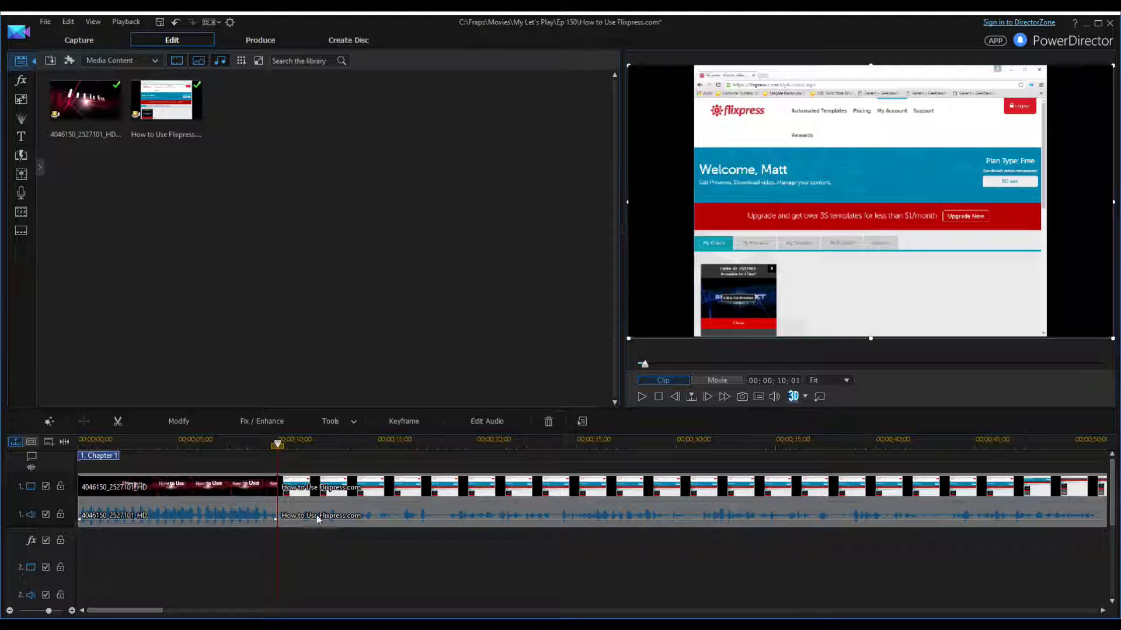
key("space")
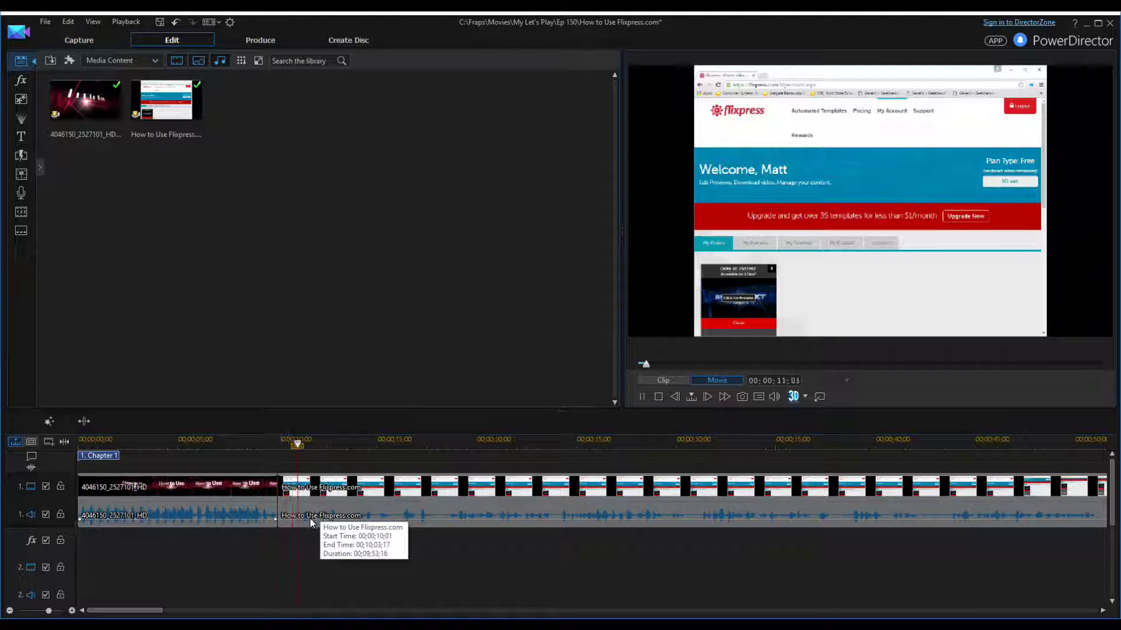
left_click_drag(153, 614, 1009, 614)
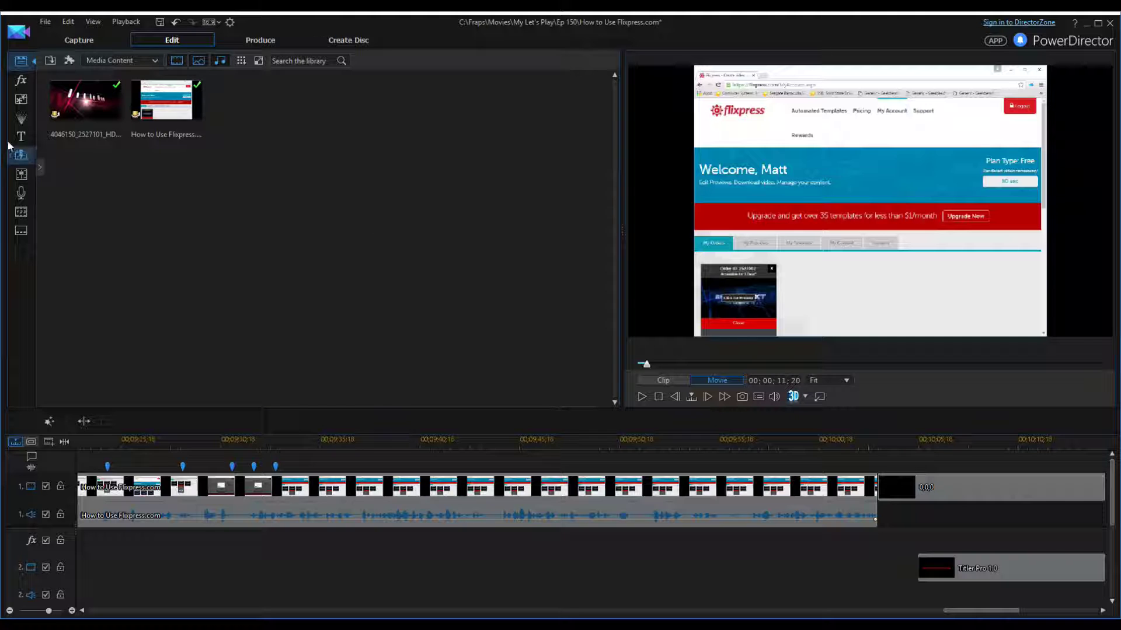
Browse video effects and particles, then preview the Movie - Opening 2 and Opening 1 titles.
left_click(23, 81)
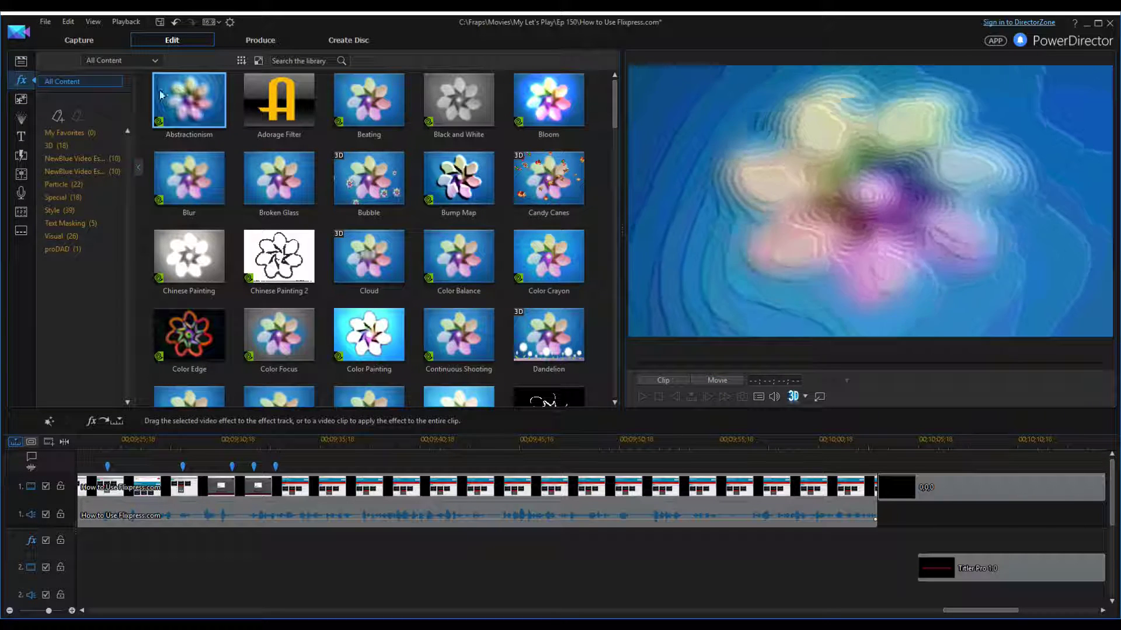
left_click(22, 120)
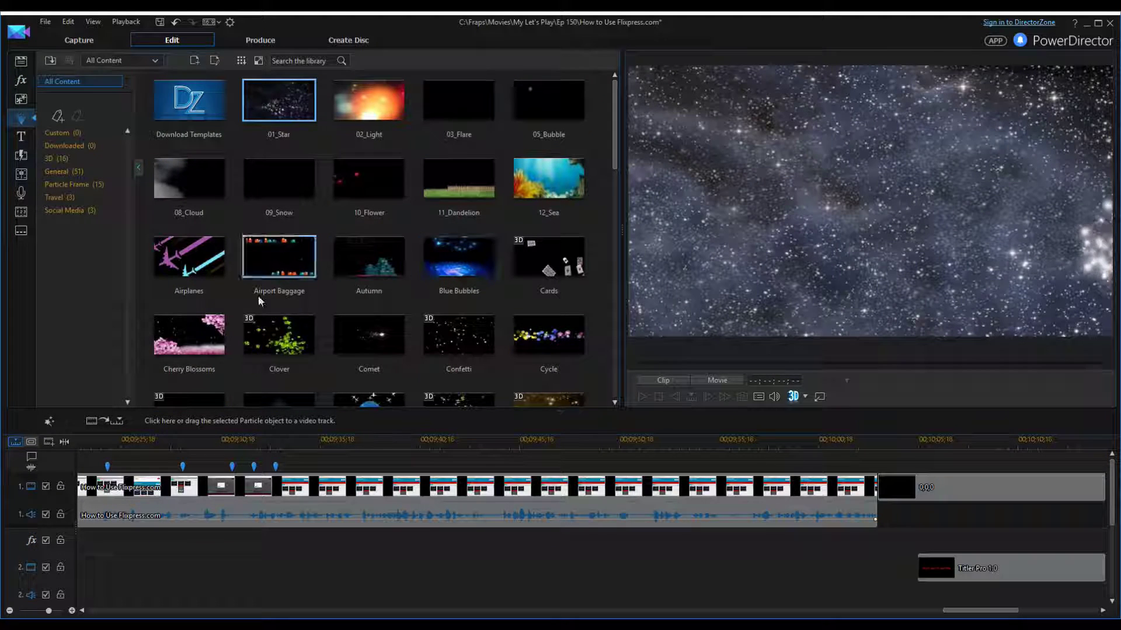
left_click(21, 136)
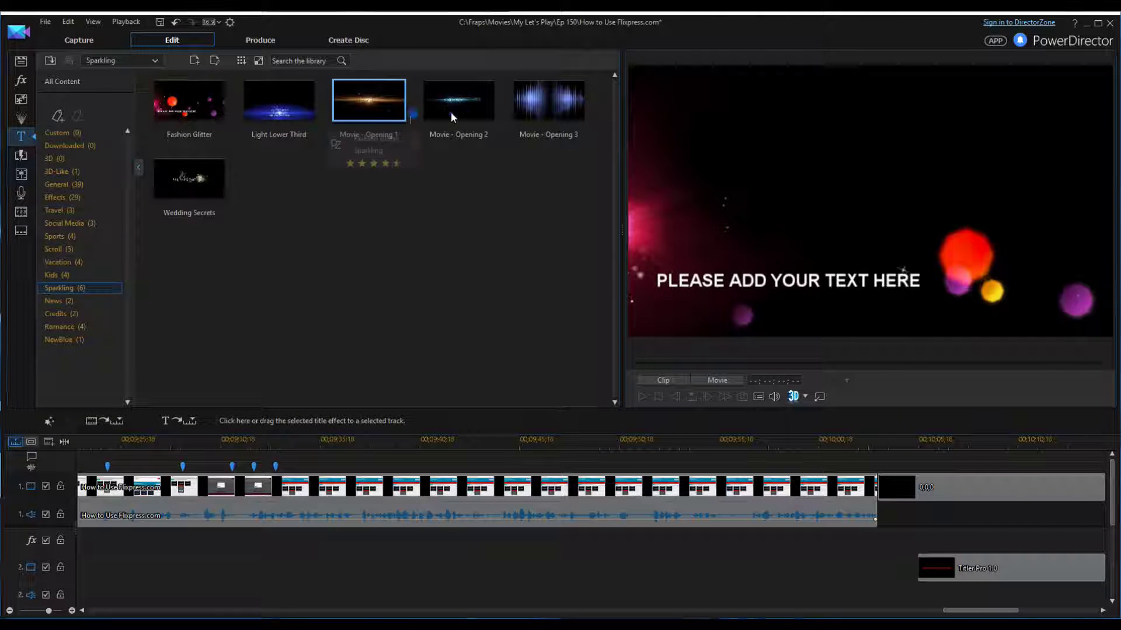
left_click(492, 115)
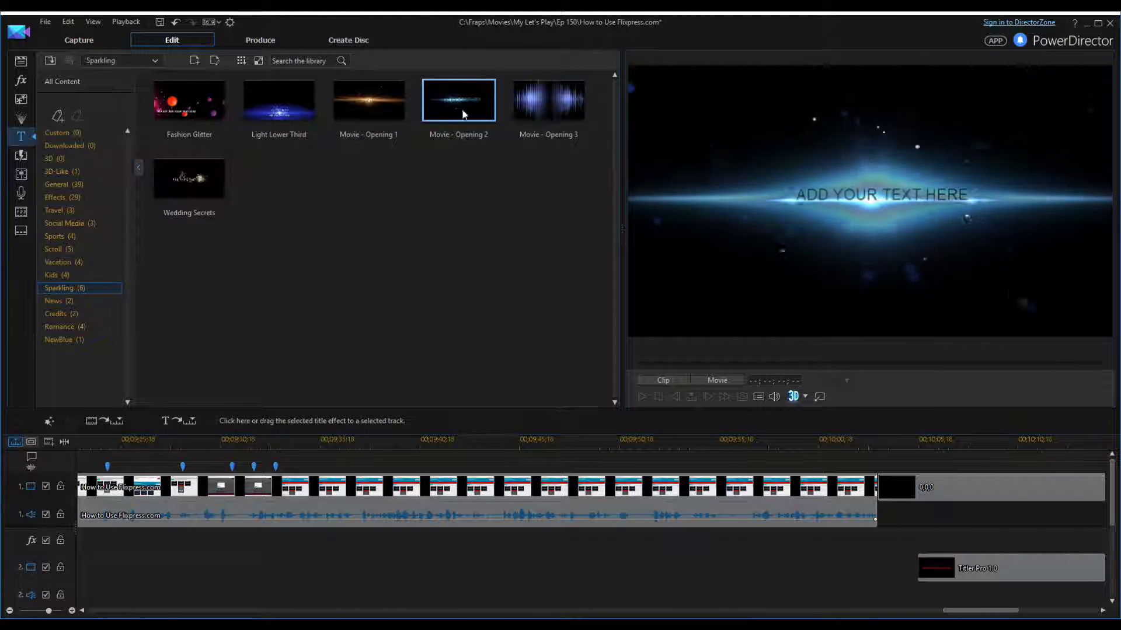
key("Left")
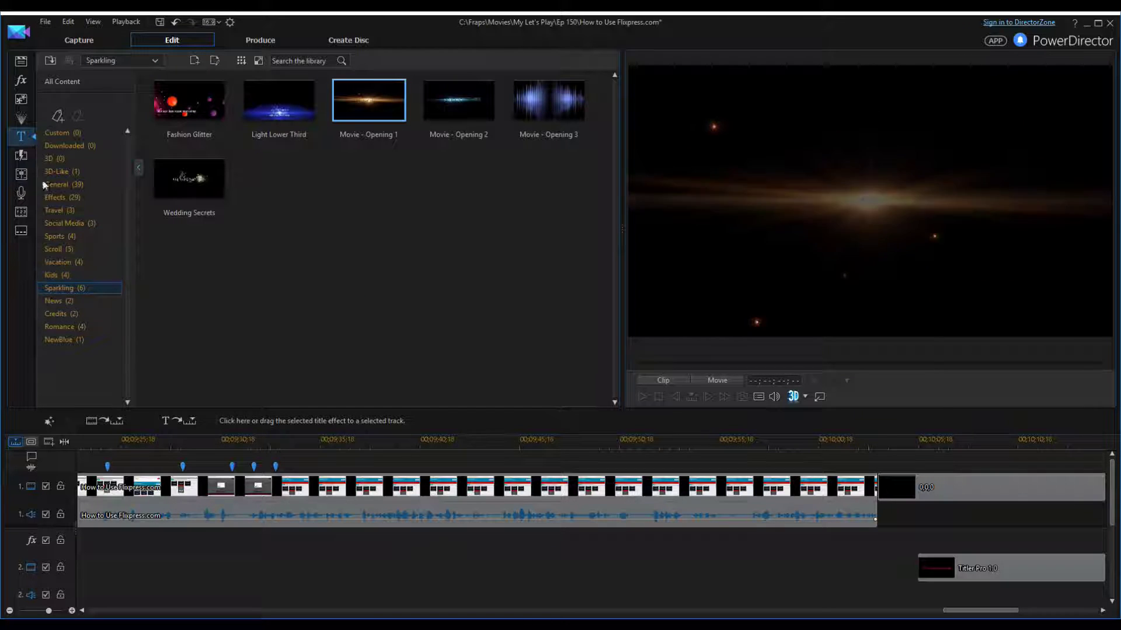
Browse the 3D, Effects, Travel, Sports, NewBlue, Custom and Social Media title categories, then show transitions.
left_click(70, 159)
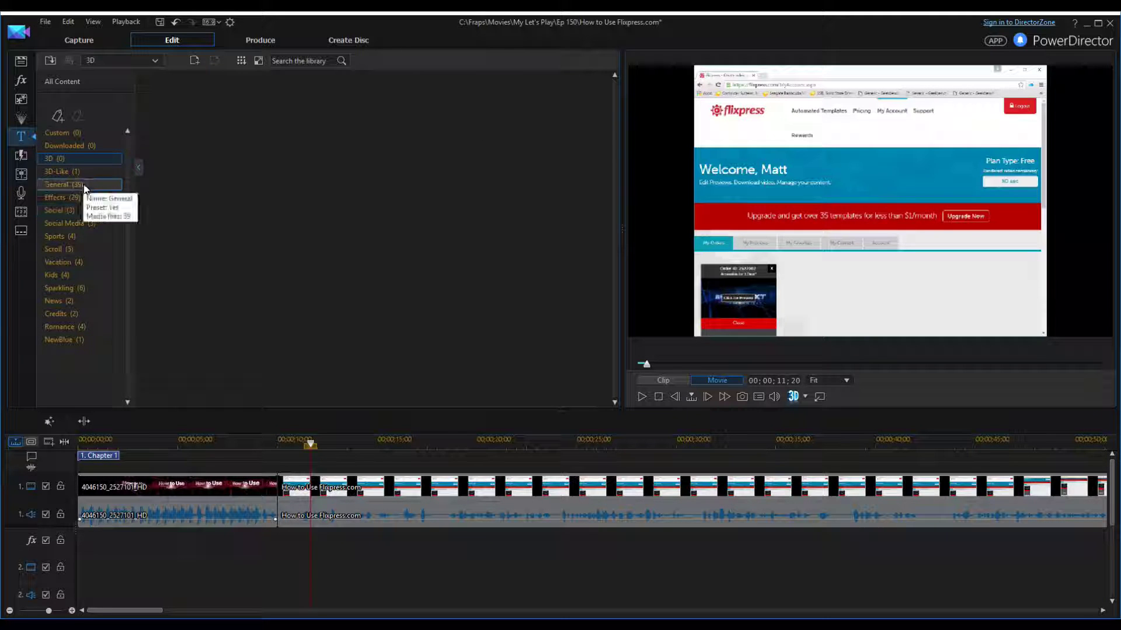
left_click(77, 201)
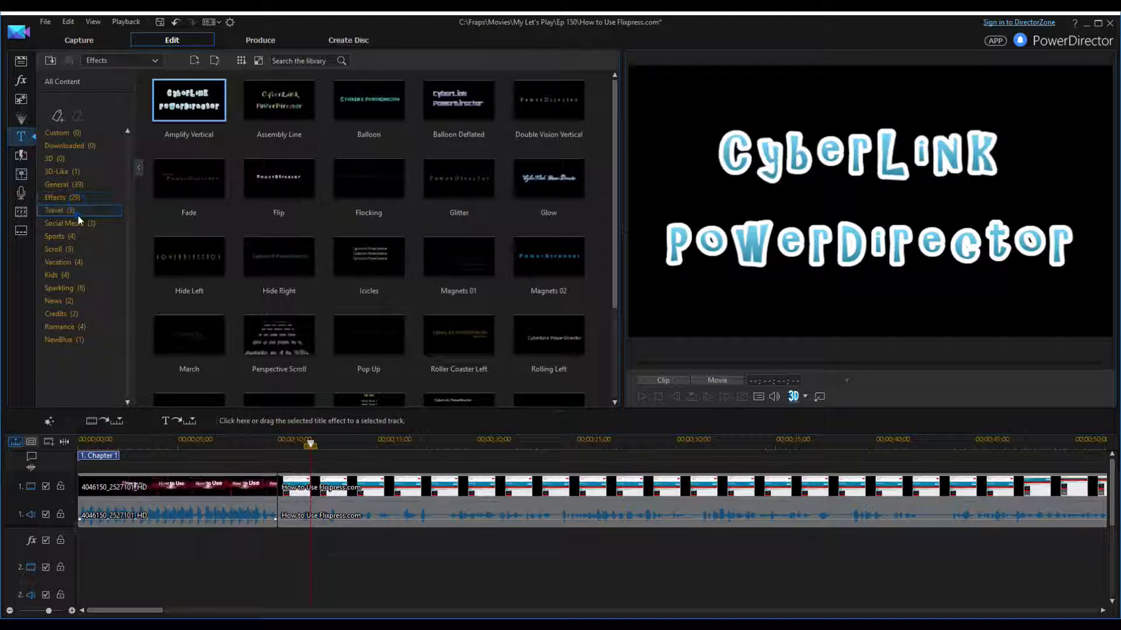
left_click(78, 214)
left_click(86, 237)
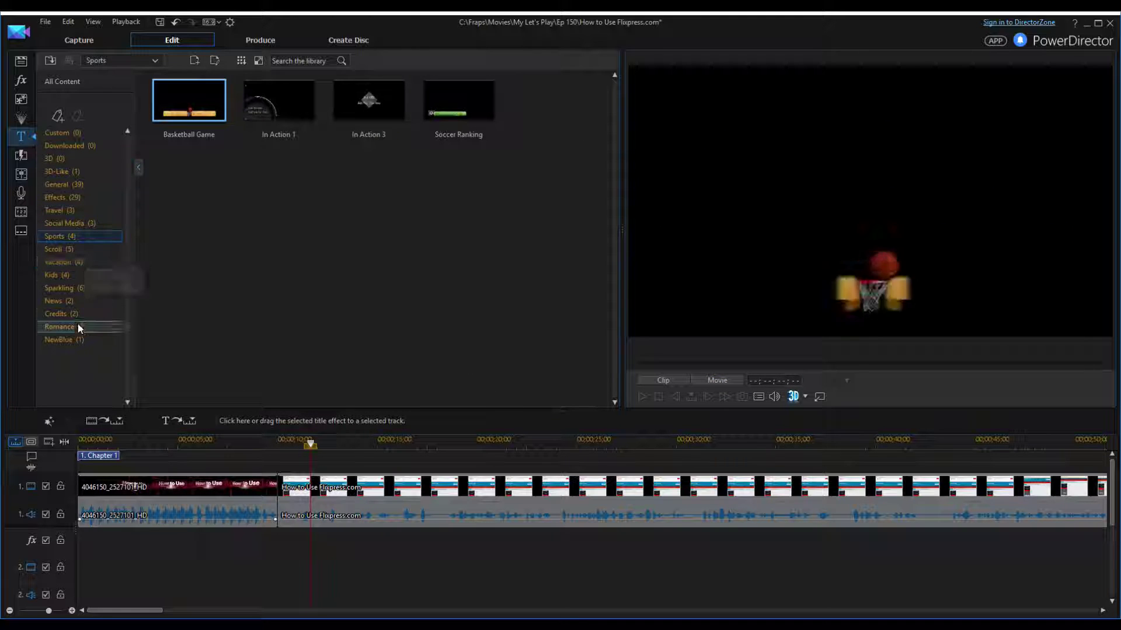
left_click(78, 338)
left_click(83, 134)
left_click(83, 197)
left_click(79, 240)
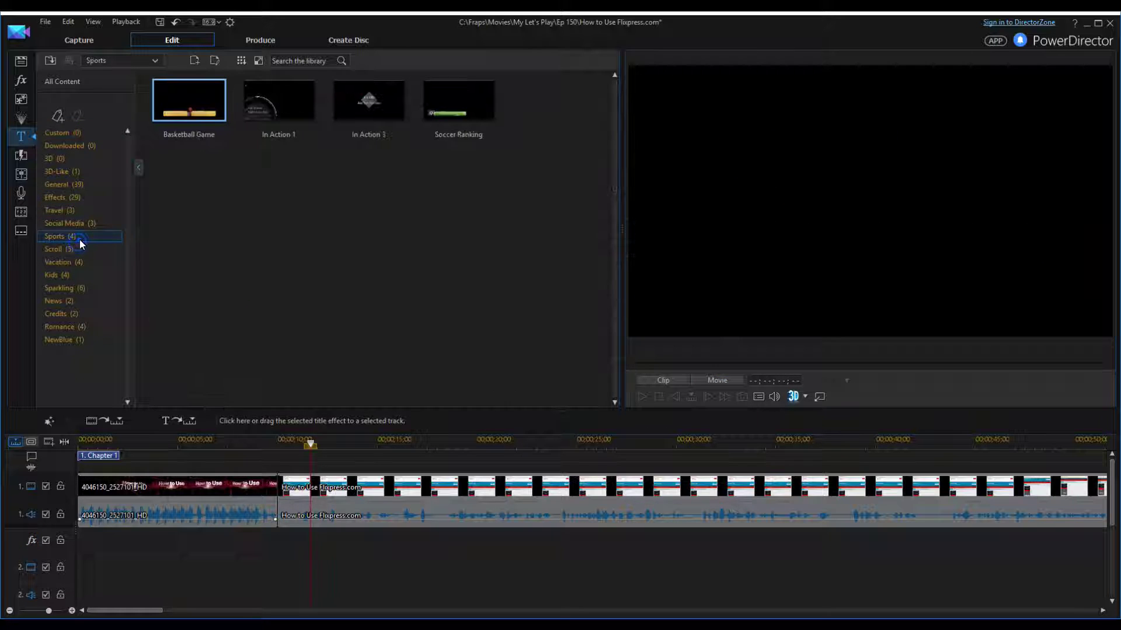
left_click(85, 226)
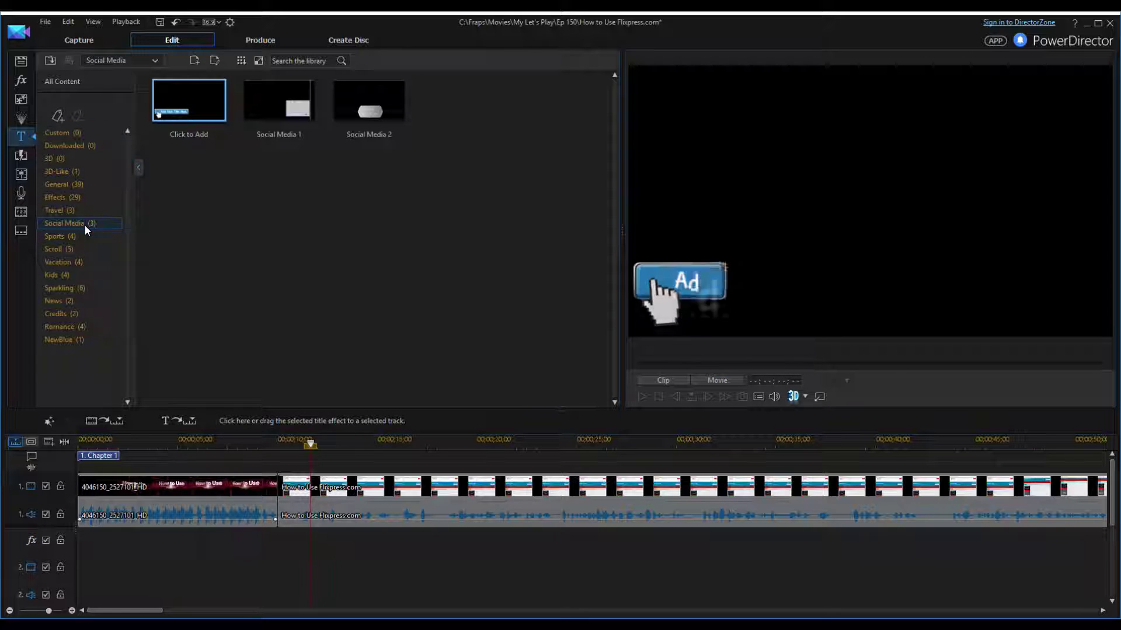
left_click(22, 155)
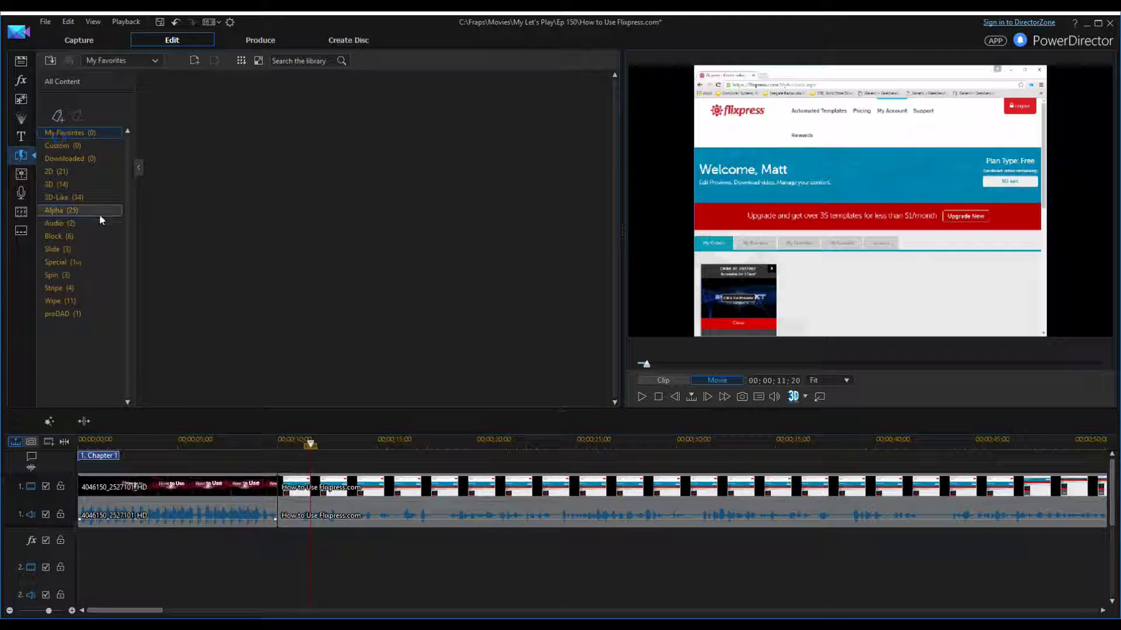
Place the 2D Fade transition between the Flixpress recording and the closing clip.
left_click(70, 184)
left_click(72, 171)
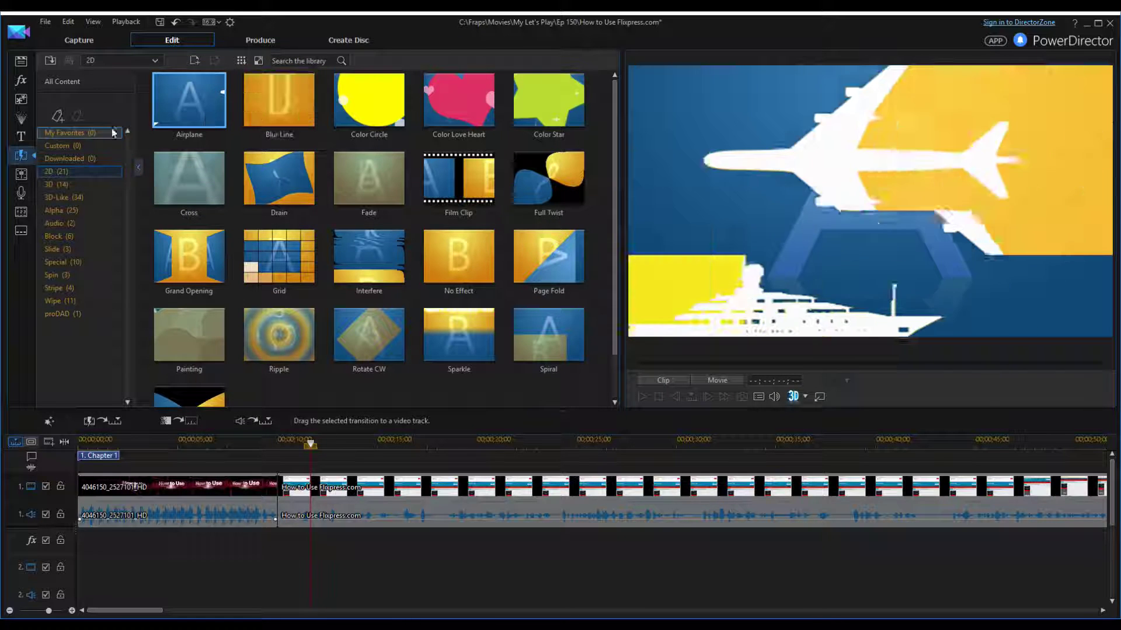
left_click(29, 134)
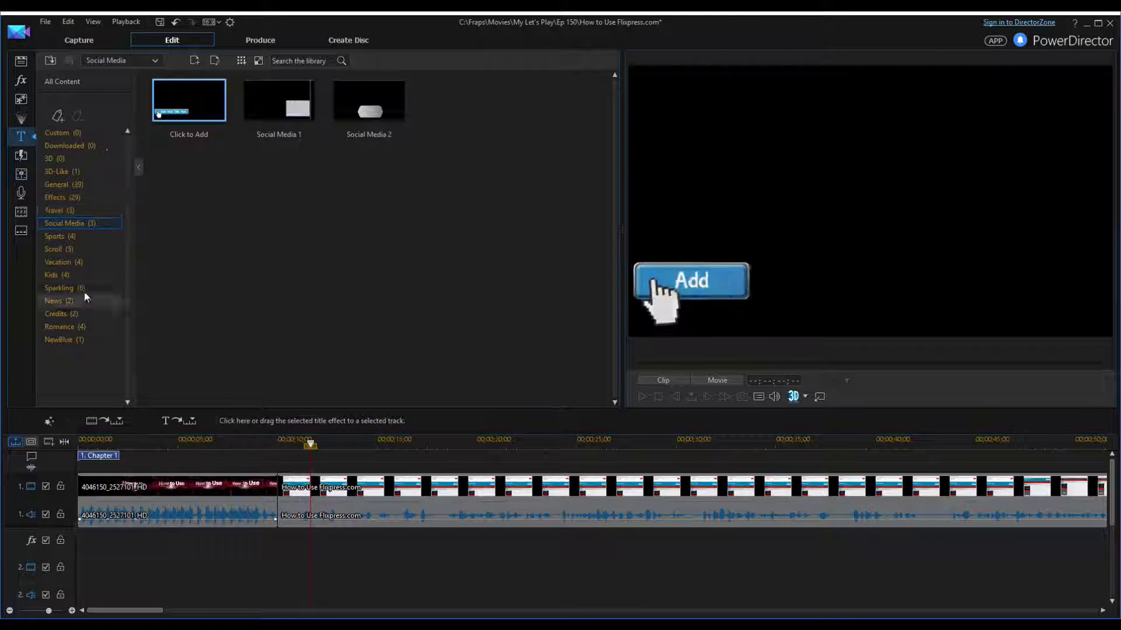
left_click(21, 156)
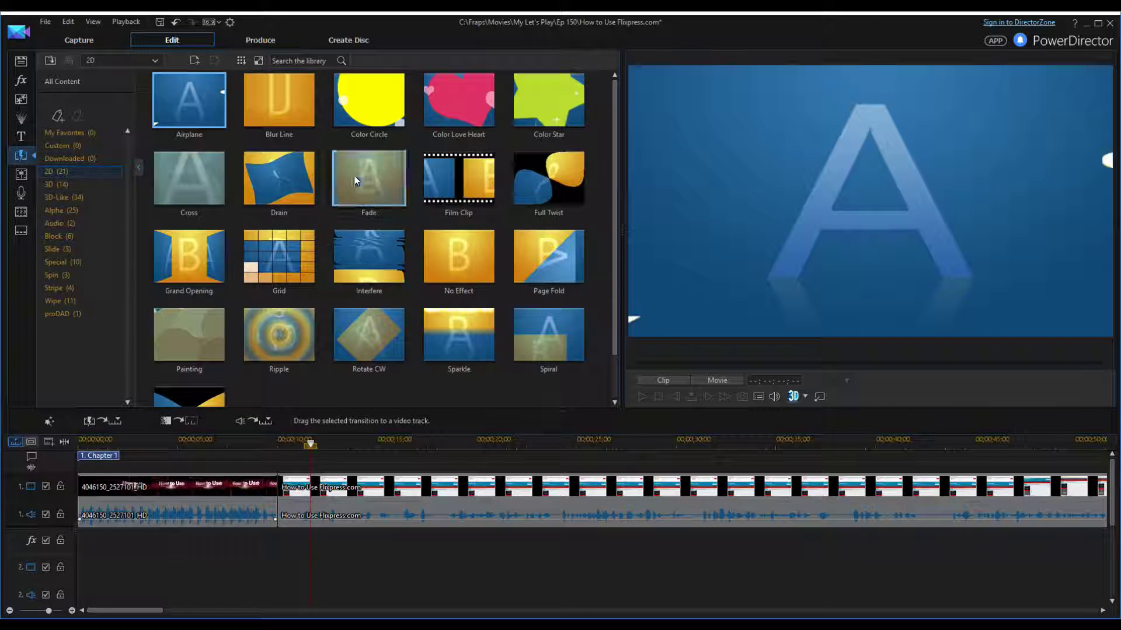
left_click_drag(163, 610, 1059, 611)
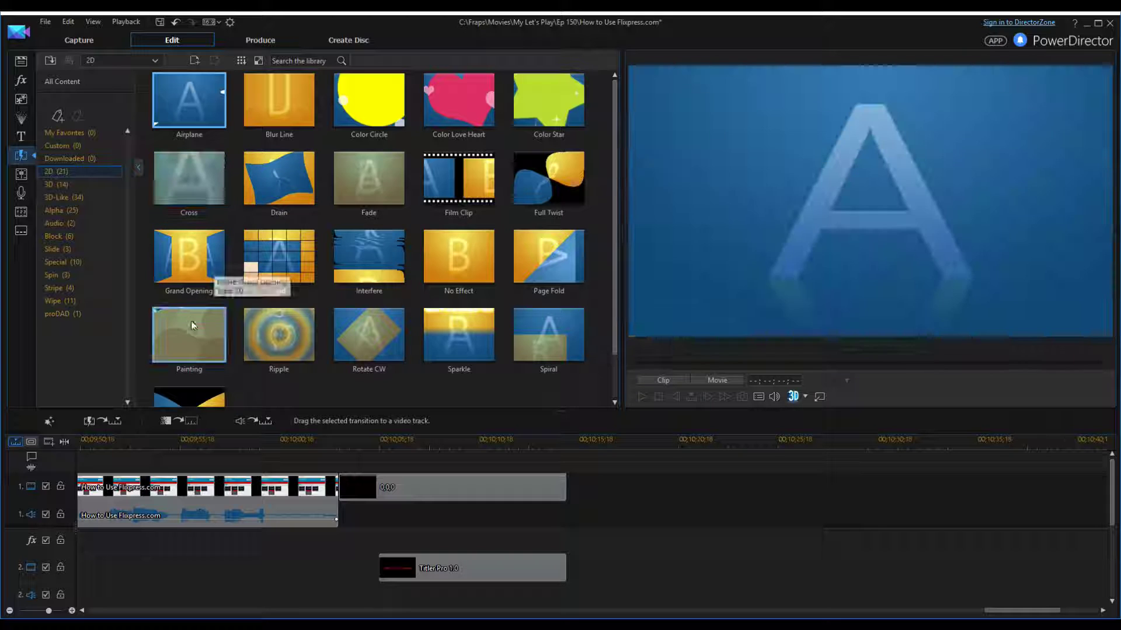
left_click_drag(376, 182, 348, 505)
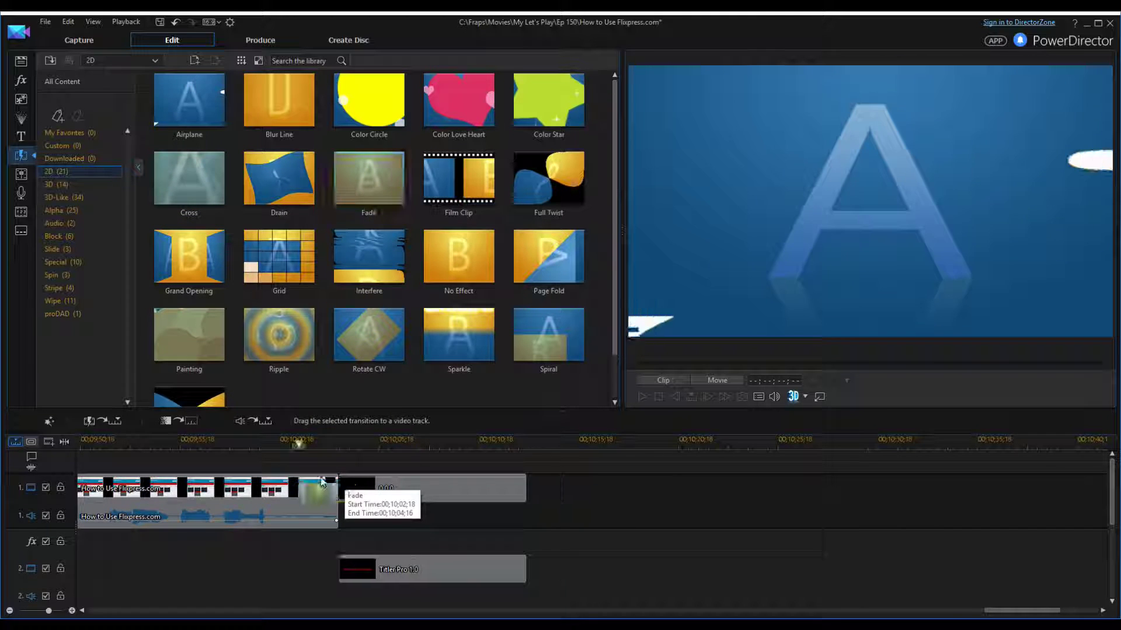
Play back the new Fade transition from just before it.
left_click(233, 442)
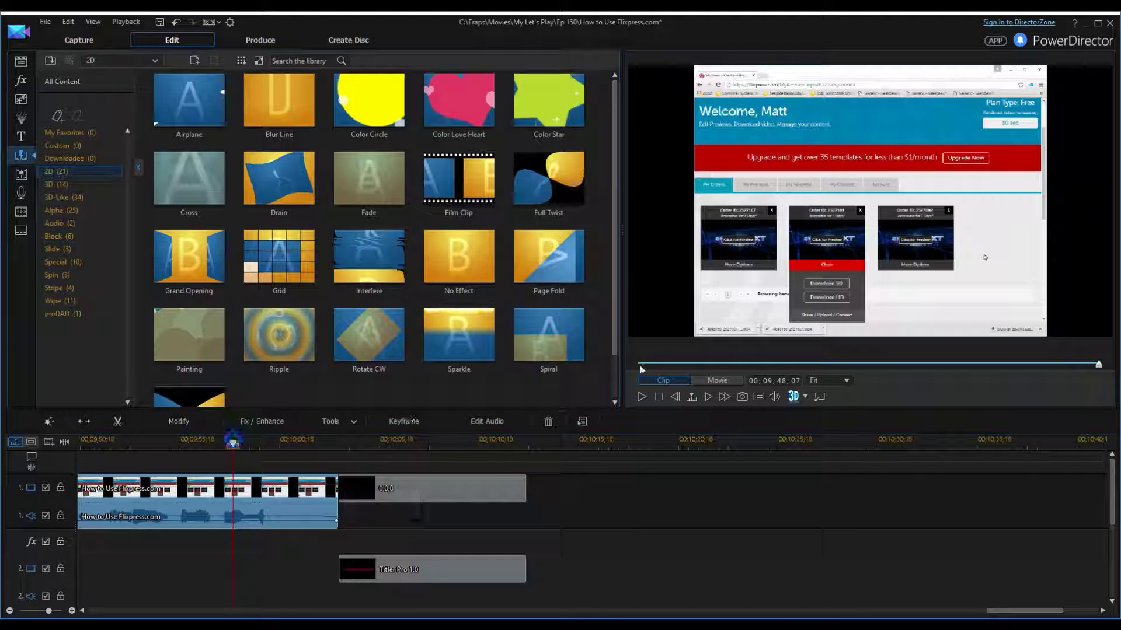
key("space")
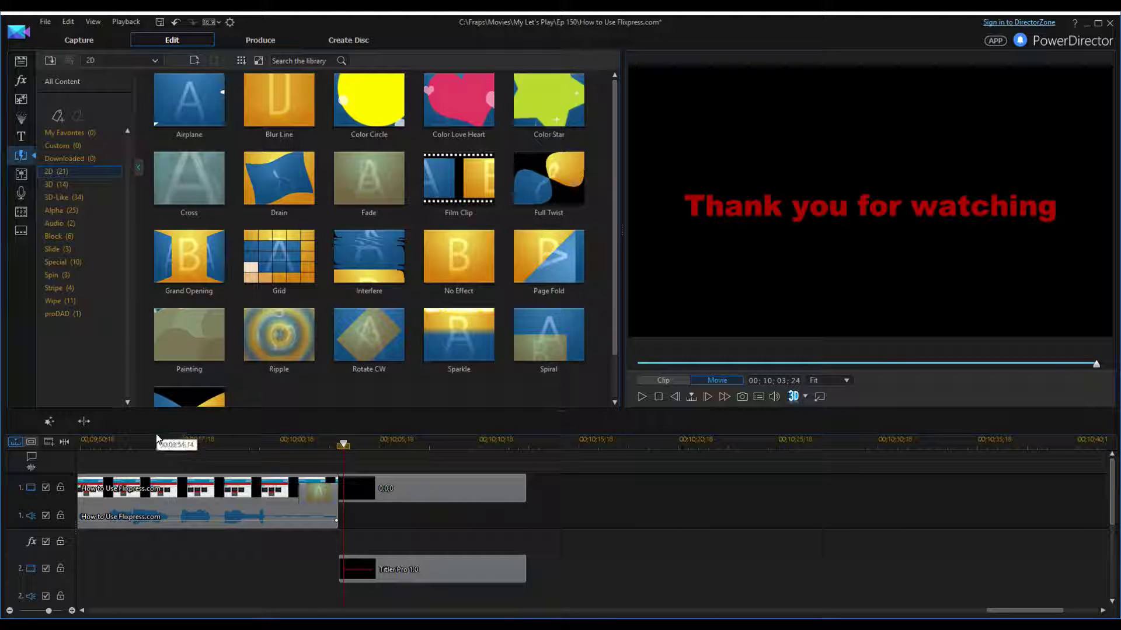
left_click(145, 444)
Play the movie's ending through again.
key("space")
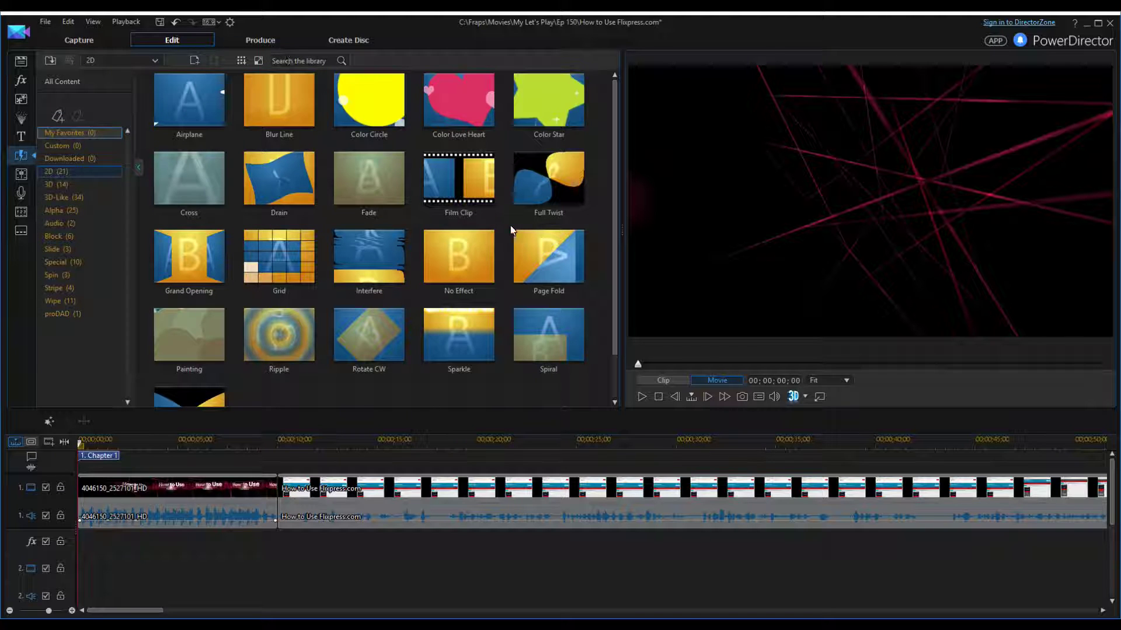
Resize the preview, library and timeline panels, then move the playhead to about 25 seconds.
left_click_drag(621, 315, 464, 315)
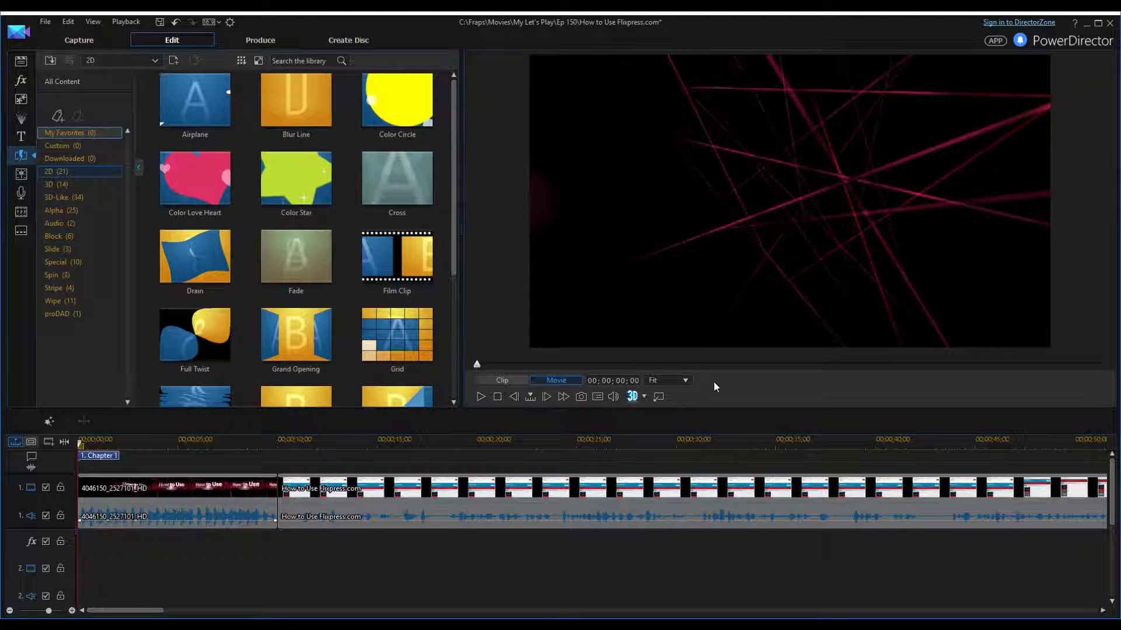
left_click_drag(713, 411, 709, 458)
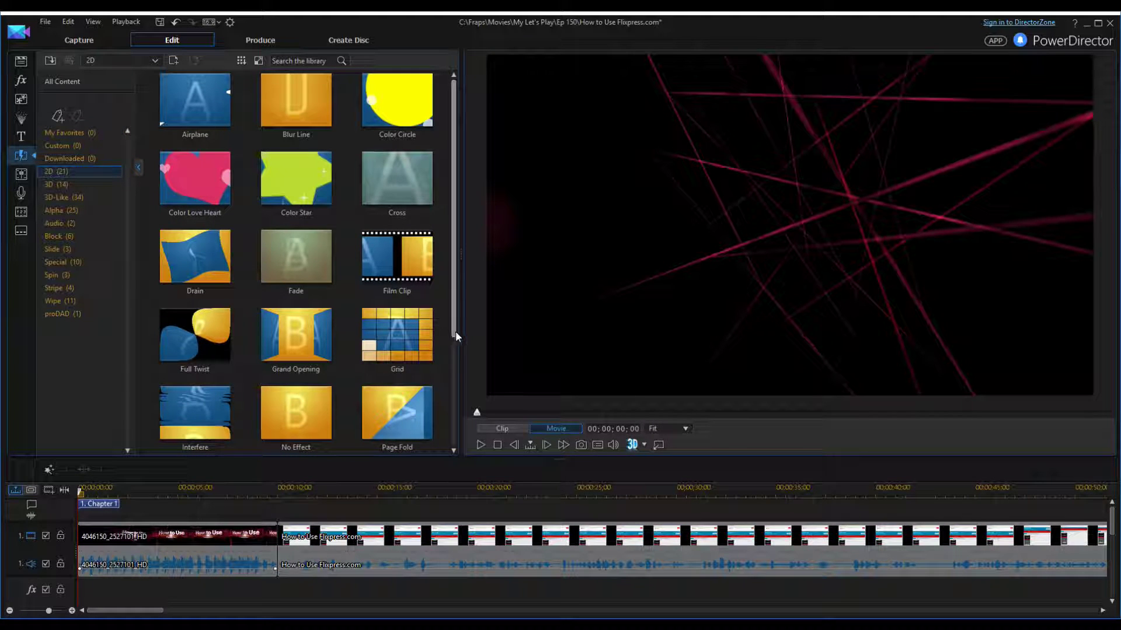
left_click_drag(460, 336, 636, 341)
left_click_drag(819, 459, 808, 405)
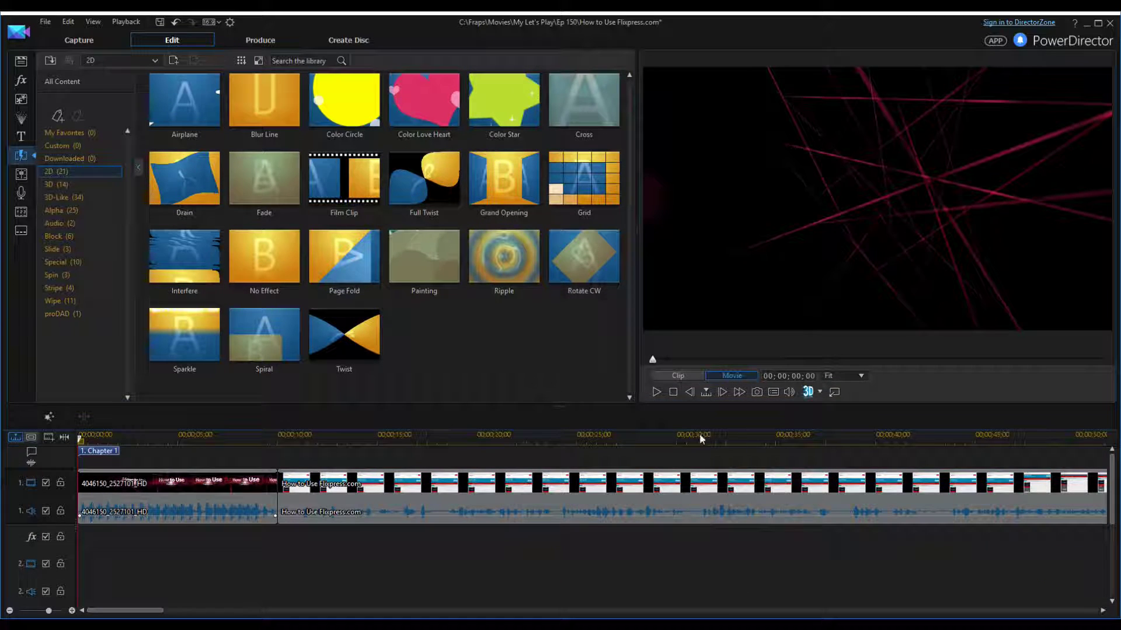
left_click_drag(709, 407, 705, 431)
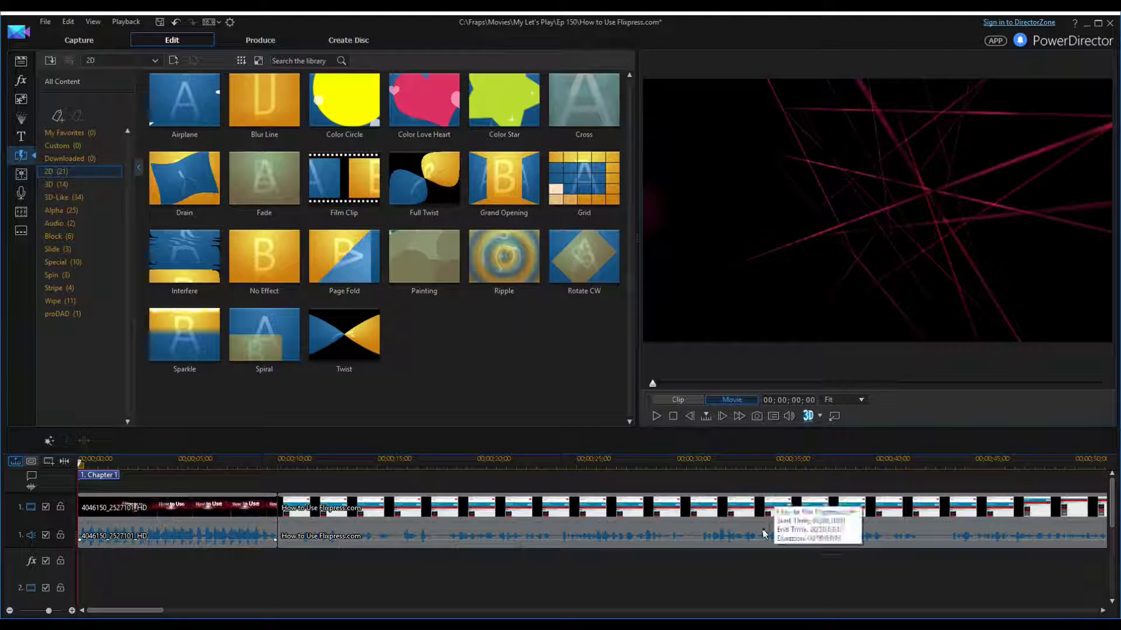
left_click(593, 463)
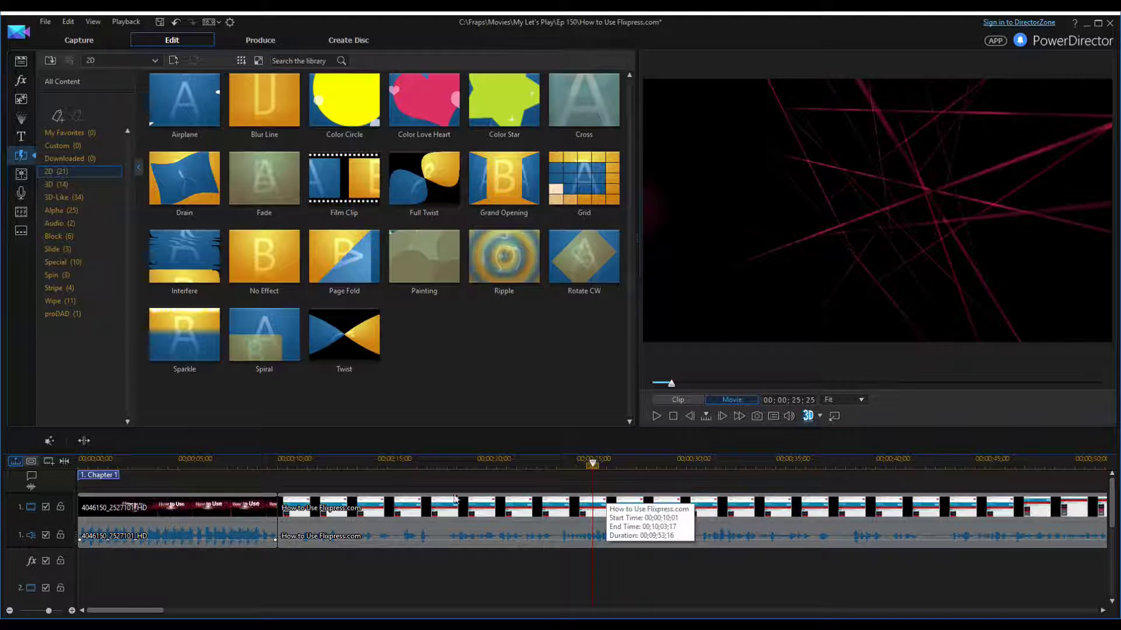
left_click_drag(156, 616, 908, 607)
Move the playhead back to the title sequence near 5 seconds.
left_click(717, 464)
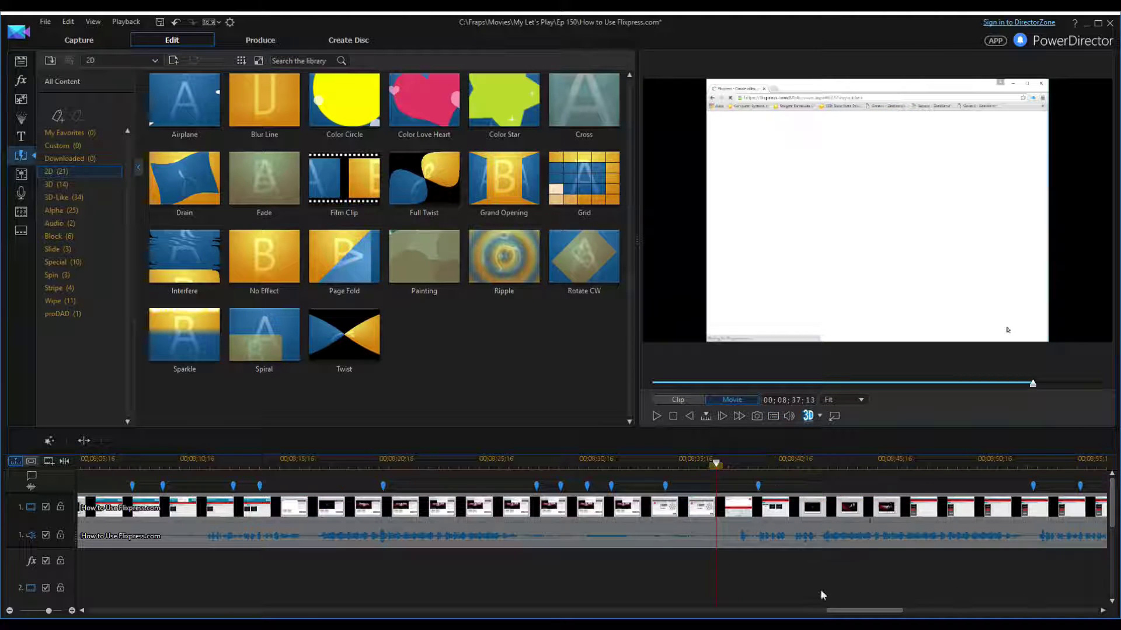
left_click_drag(840, 610, 108, 611)
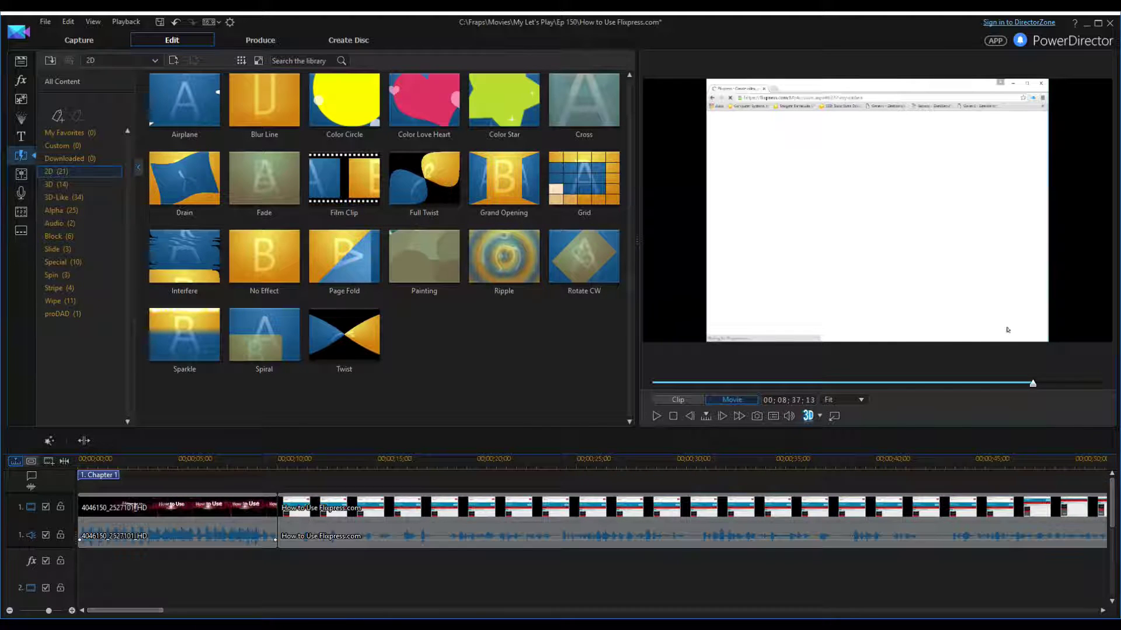
left_click(191, 461)
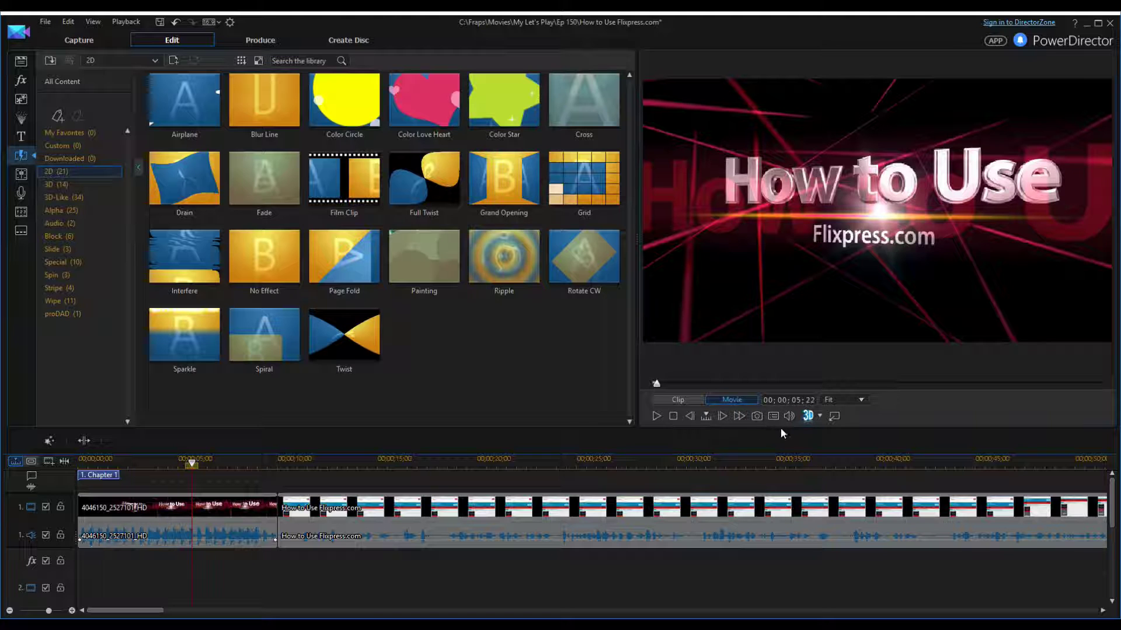
Capture the frame as SnapShot(28).jpg and preview it in the media library.
left_click(758, 416)
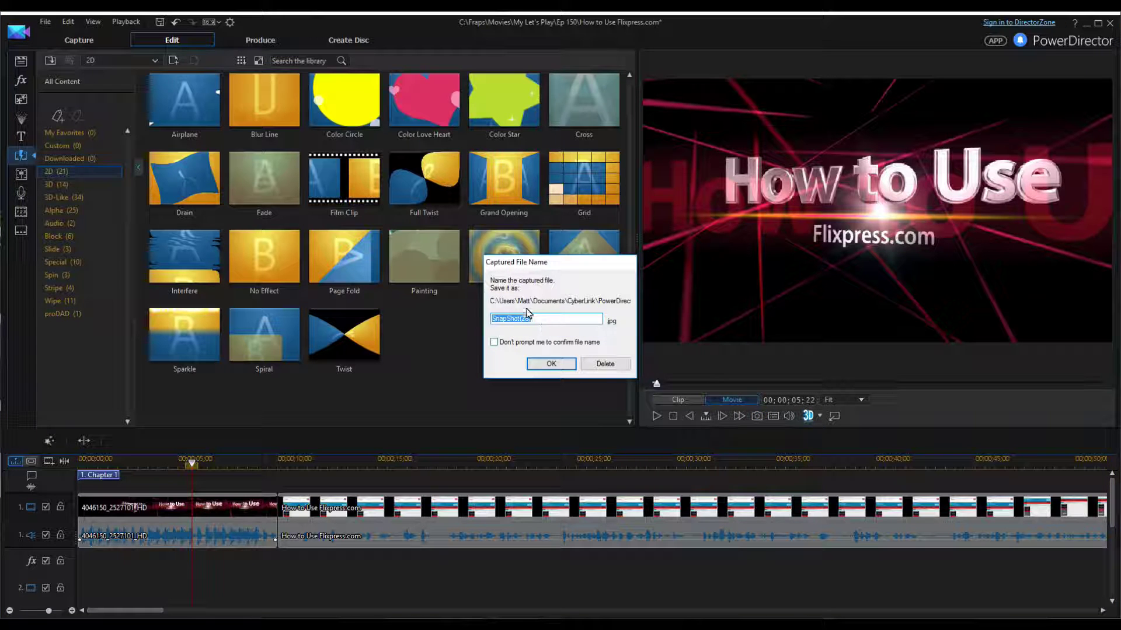
left_click(547, 363)
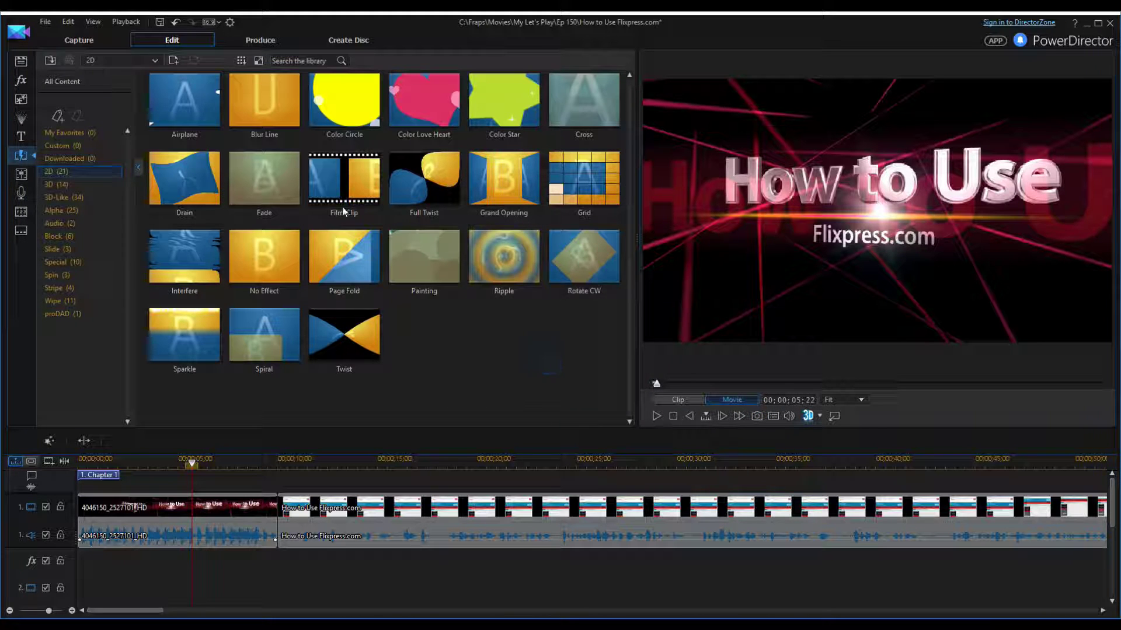
left_click(19, 64)
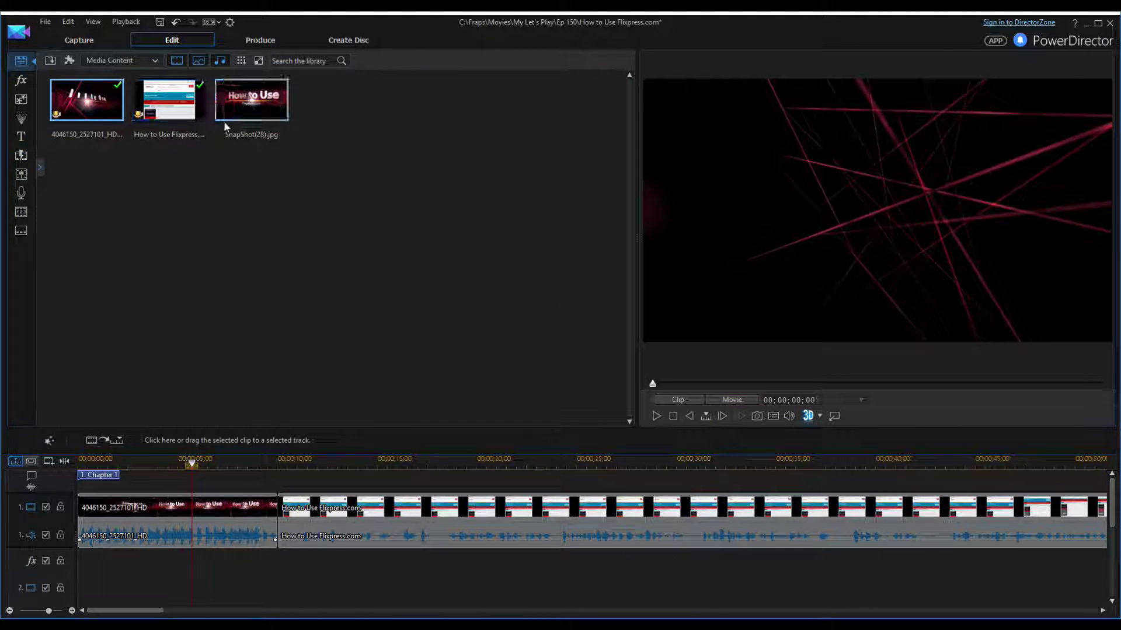
left_click(251, 100)
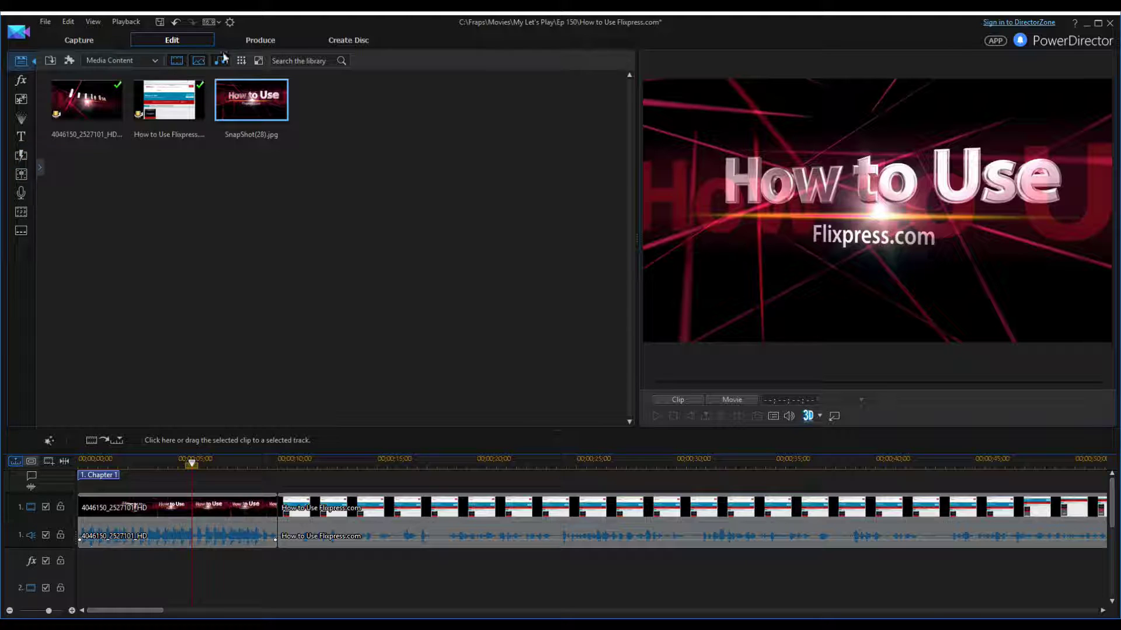
On the Produce page, choose the Windows Media Video 9 4K 4096x2160/30p profile.
left_click(260, 40)
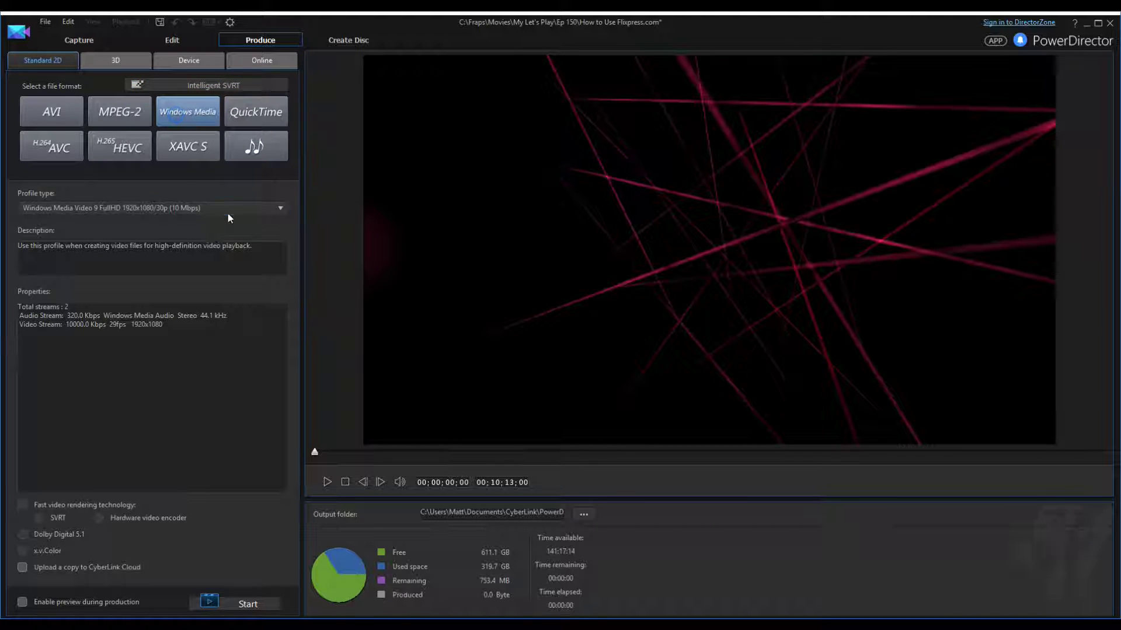
left_click(179, 207)
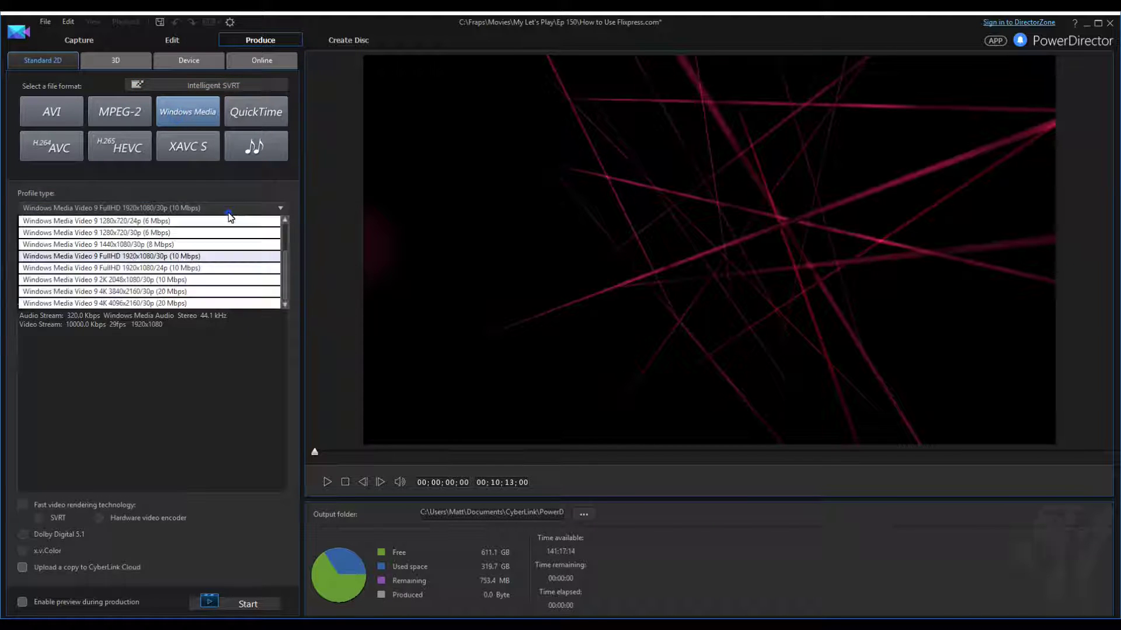
left_click(173, 303)
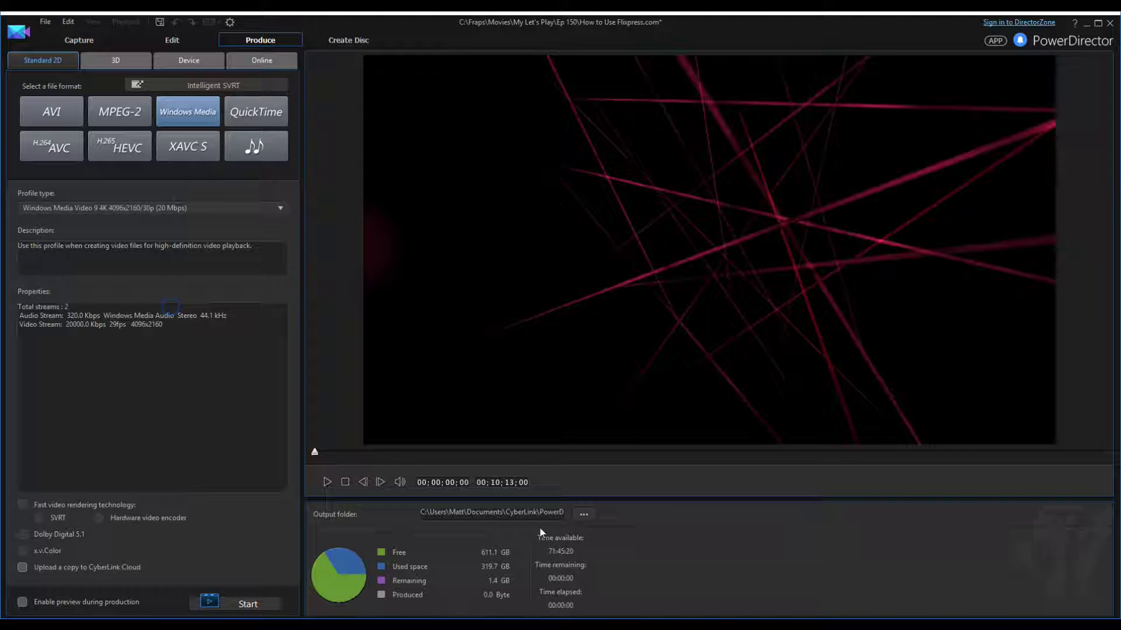
Bring up the output file's Save As dialog, discarding a mistakenly pasted name.
left_click(584, 515)
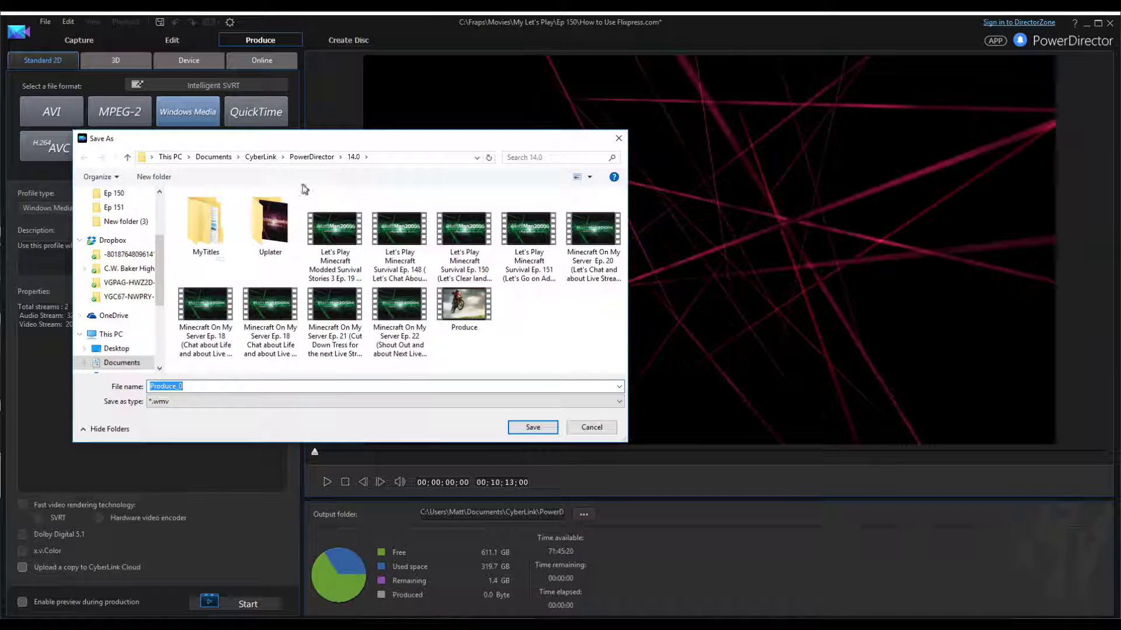
type("CyberLink PowerDirector 14 (64-bit)")
key("BackSpace")
key("BackSpace")
key("BackSpace")
key("BackSpace")
key("BackSpace")
key("BackSpace")
key("BackSpace")
key("BackSpace")
key("BackSpace")
key("BackSpace")
key("BackSpace")
key("BackSpace")
key("BackSpace")
key("BackSpace")
key("BackSpace")
key("BackSpace")
key("BackSpace")
key("BackSpace")
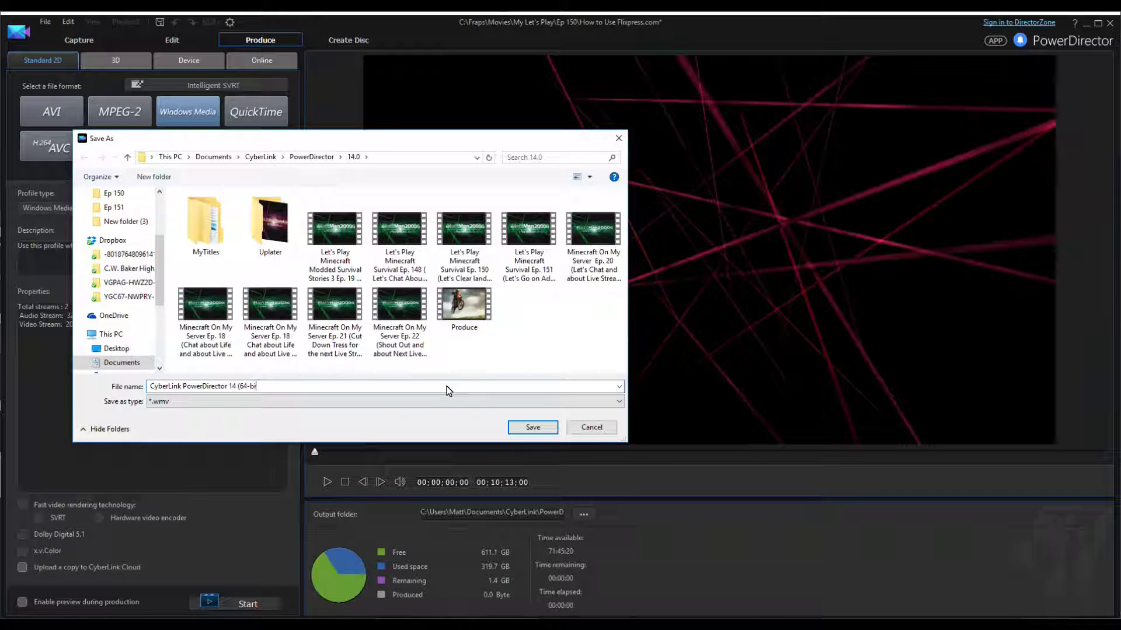
key("BackSpace")
key("BackSpace")
key("BackSpace")
key("BackSpace")
key("BackSpace")
key("BackSpace")
key("BackSpace")
key("BackSpace")
key("BackSpace")
key("BackSpace")
key("BackSpace")
key("BackSpace")
key("BackSpace")
key("BackSpace")
key("BackSpace")
key("BackSpace")
key("BackSpace")
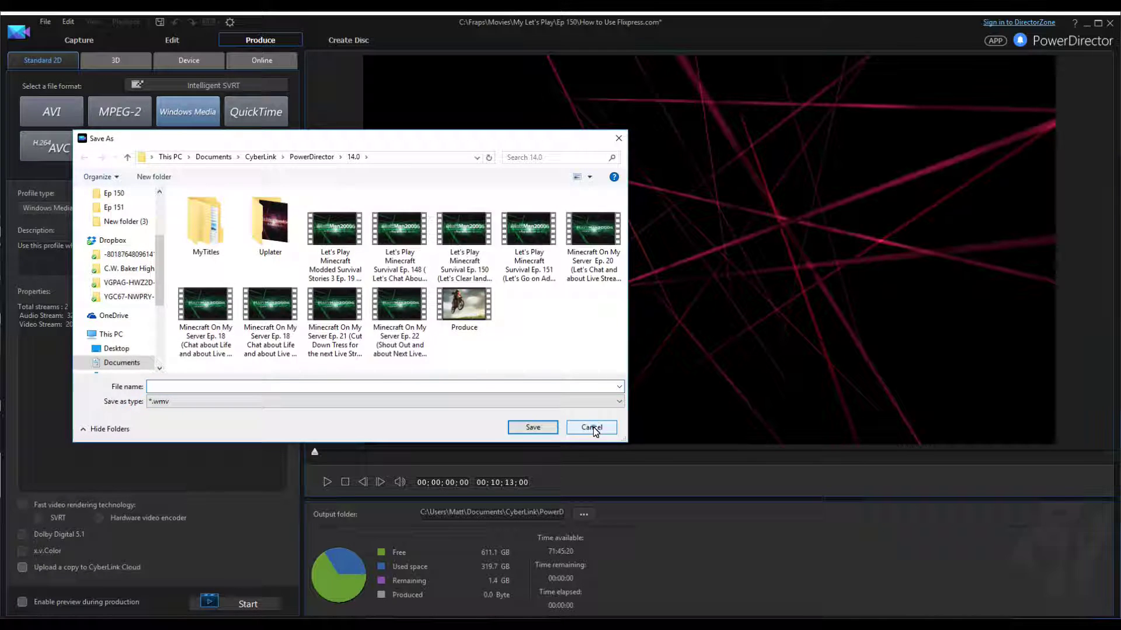
left_click(591, 427)
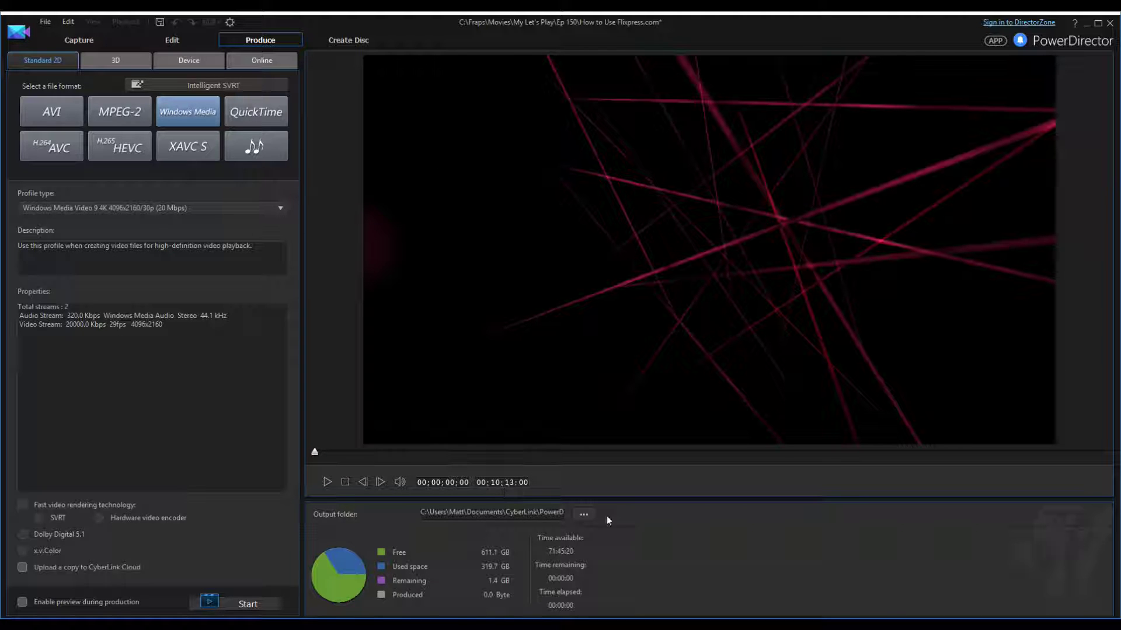
left_click(583, 515)
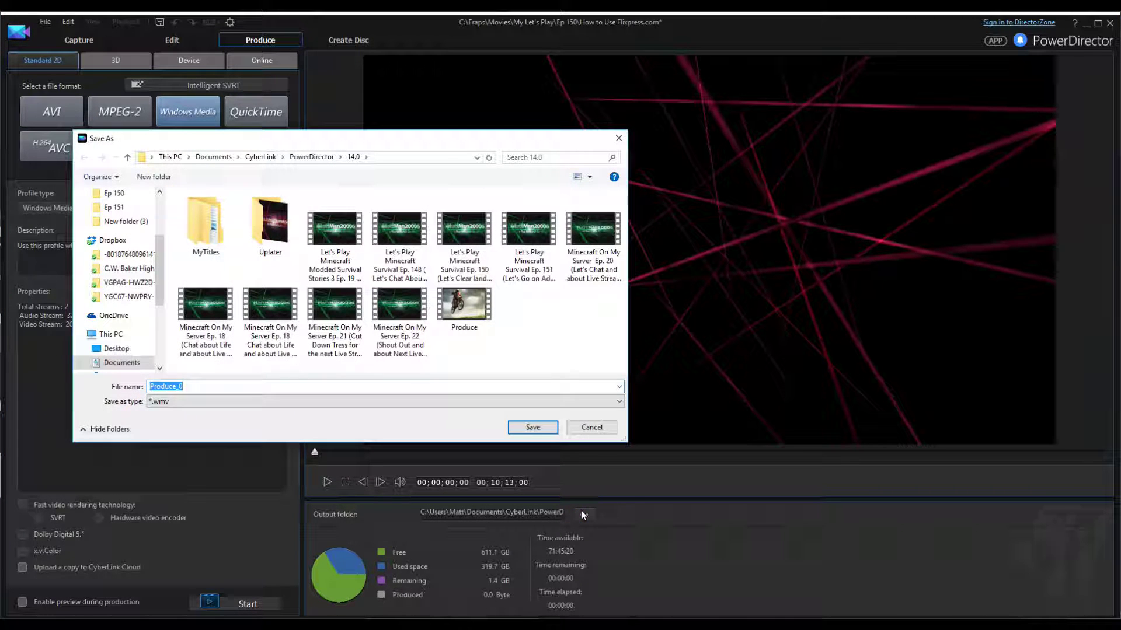
Name the output 'How to Use Flixpress.com' and save it in the 14.0\Uplater folder.
type("How to")
key("BackSpace")
type("xpress.com")
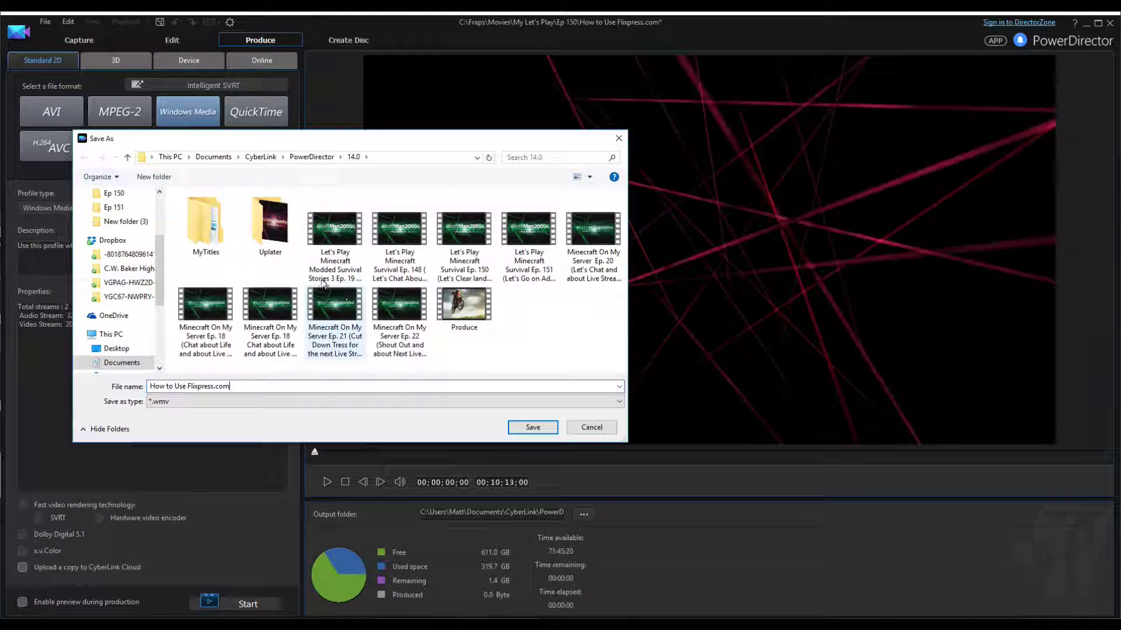
left_click(265, 233)
left_click(532, 427)
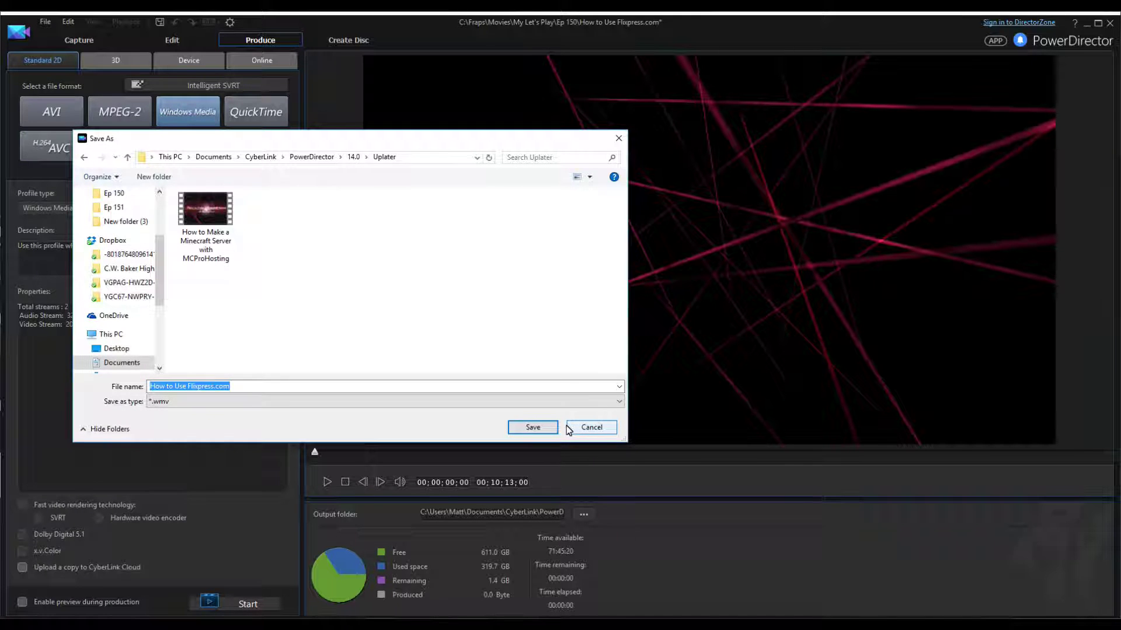
left_click(532, 428)
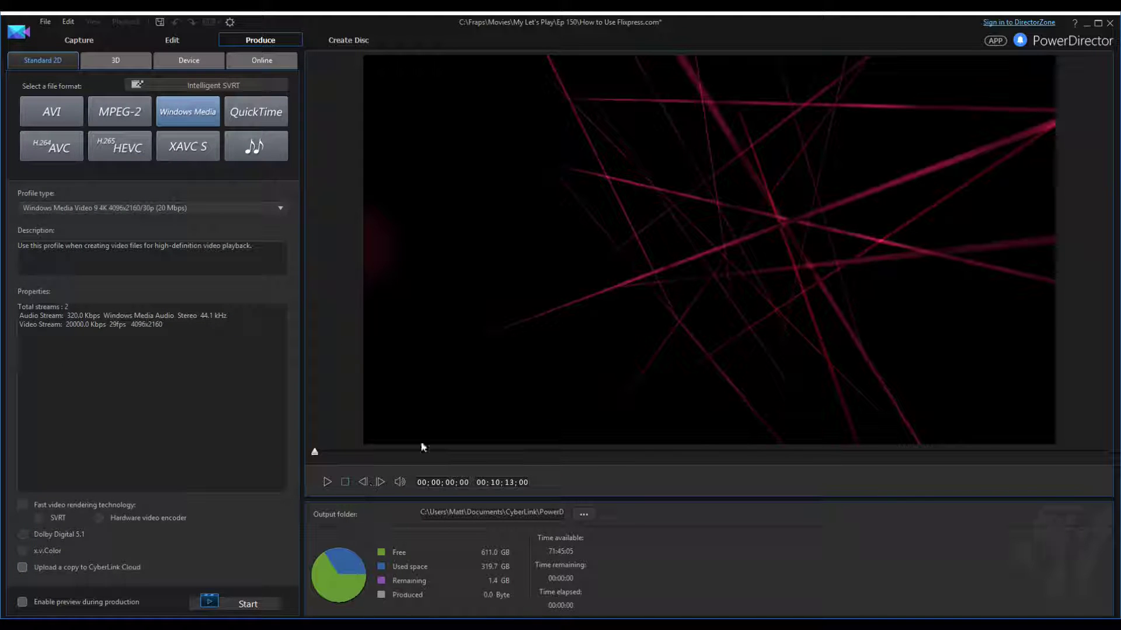
Set up a YouTube upload, filling the description and tags with the copied video title.
left_click(257, 65)
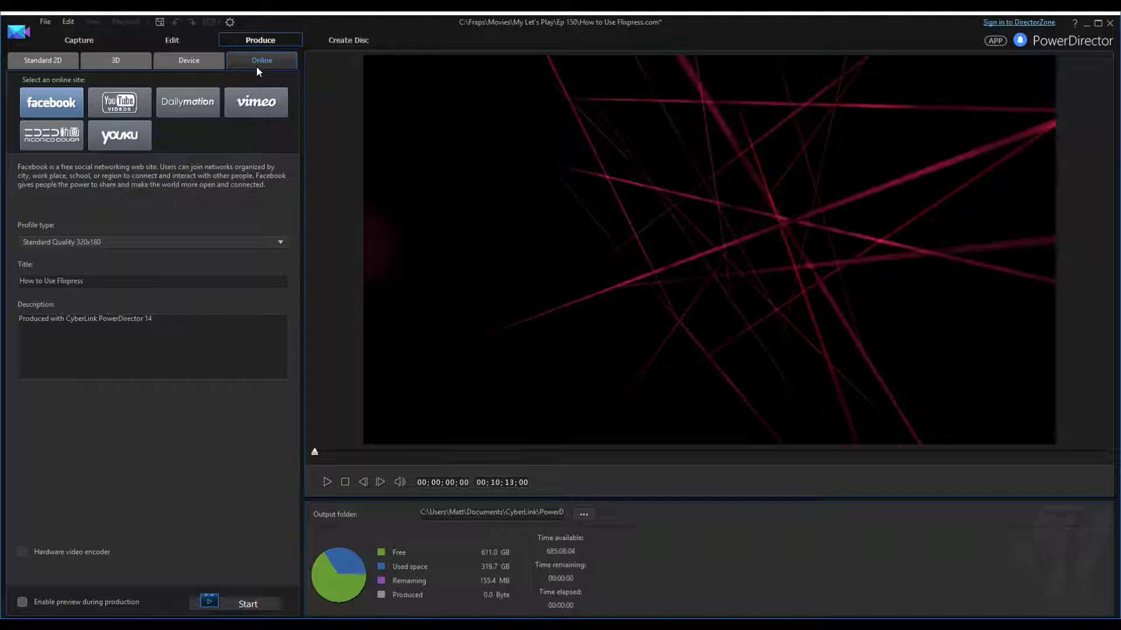
left_click(69, 242)
left_click(108, 103)
left_click_drag(184, 253, 19, 236)
triple_click(96, 217)
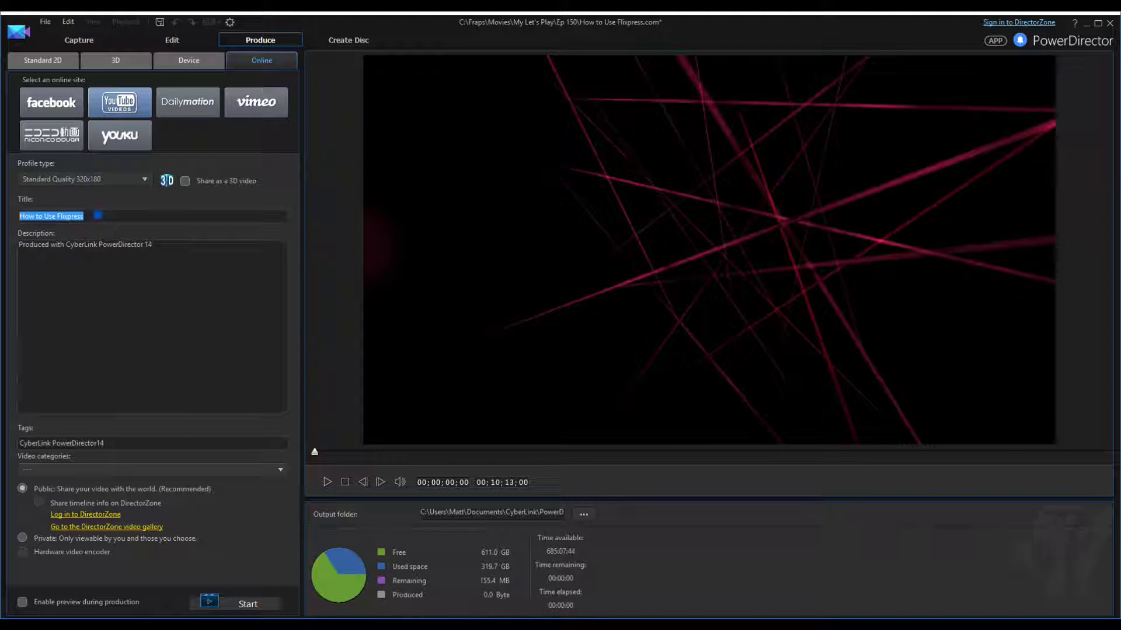
key("ctrl+c")
triple_click(172, 249)
key("ctrl+v")
triple_click(118, 443)
key("ctrl+v")
Keep How to Use Flixpress as the output file name, then go to Create Disc.
left_click(69, 470)
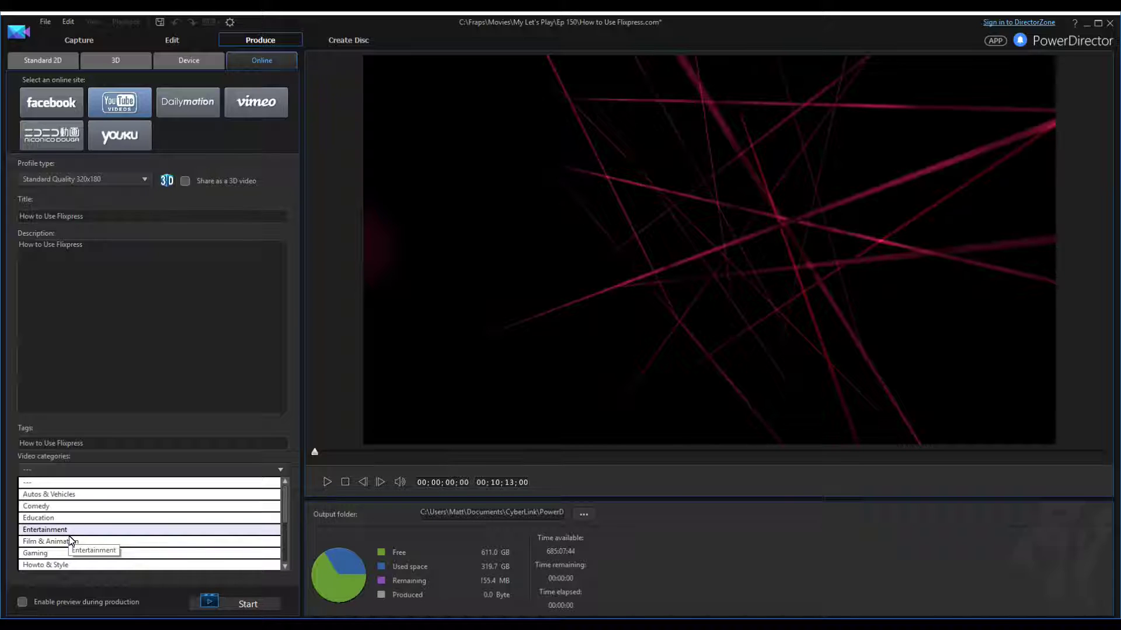
left_click(182, 317)
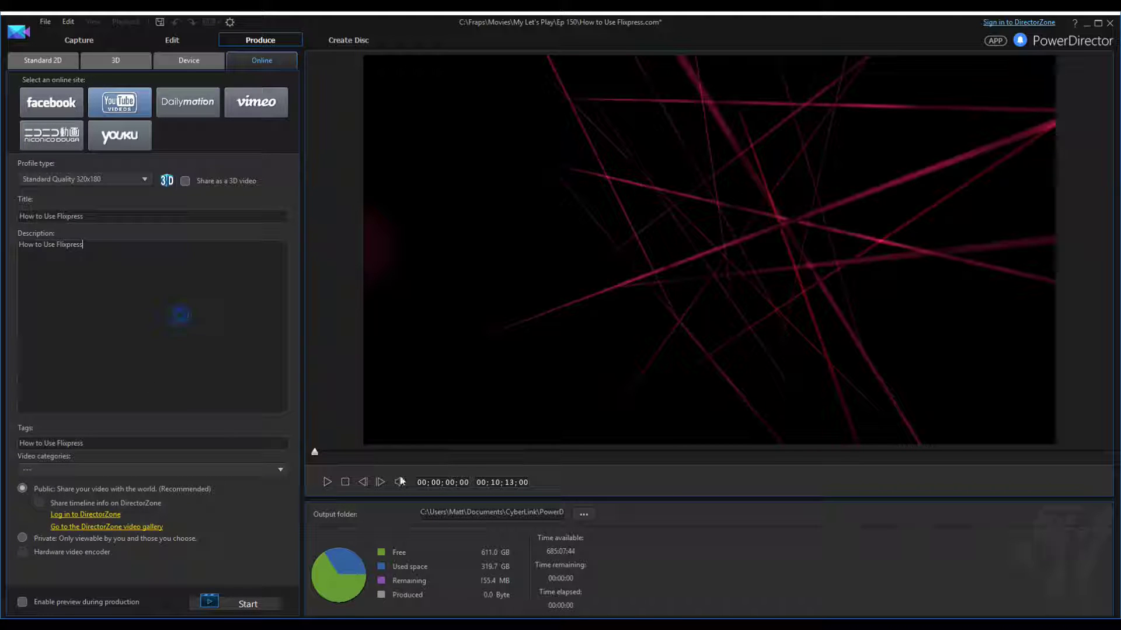
left_click(584, 514)
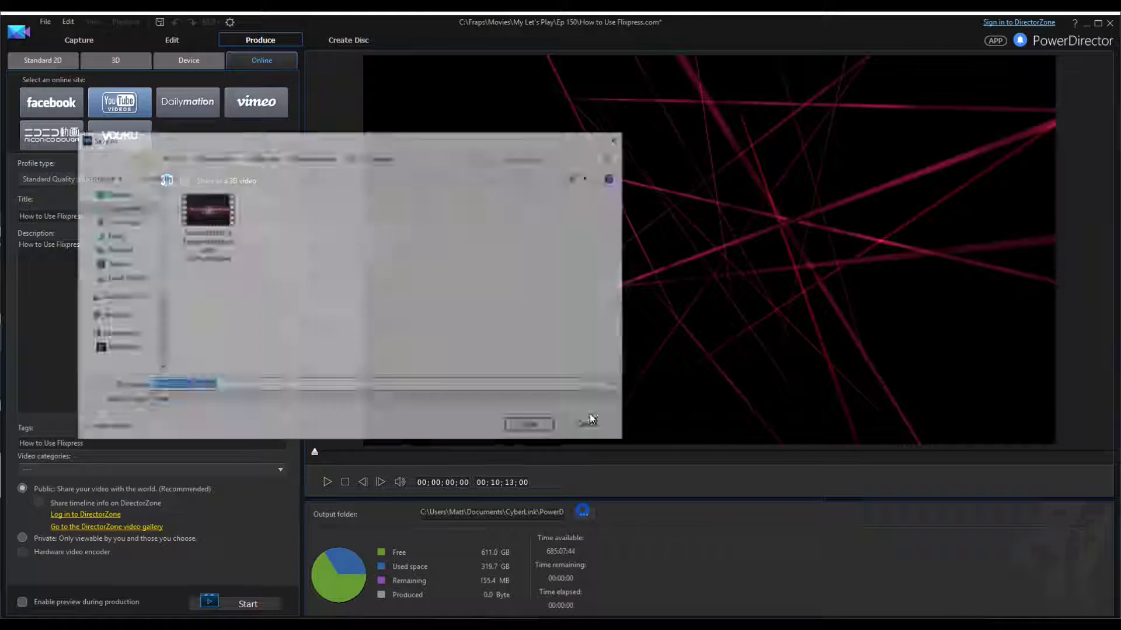
left_click(355, 404)
left_click(532, 428)
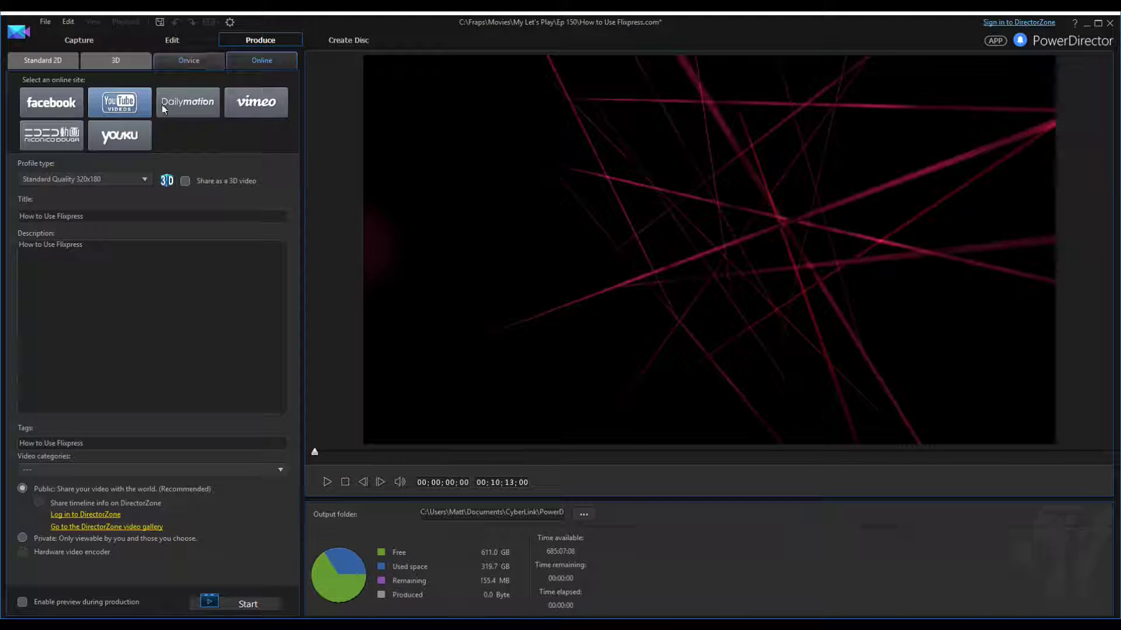
left_click(359, 44)
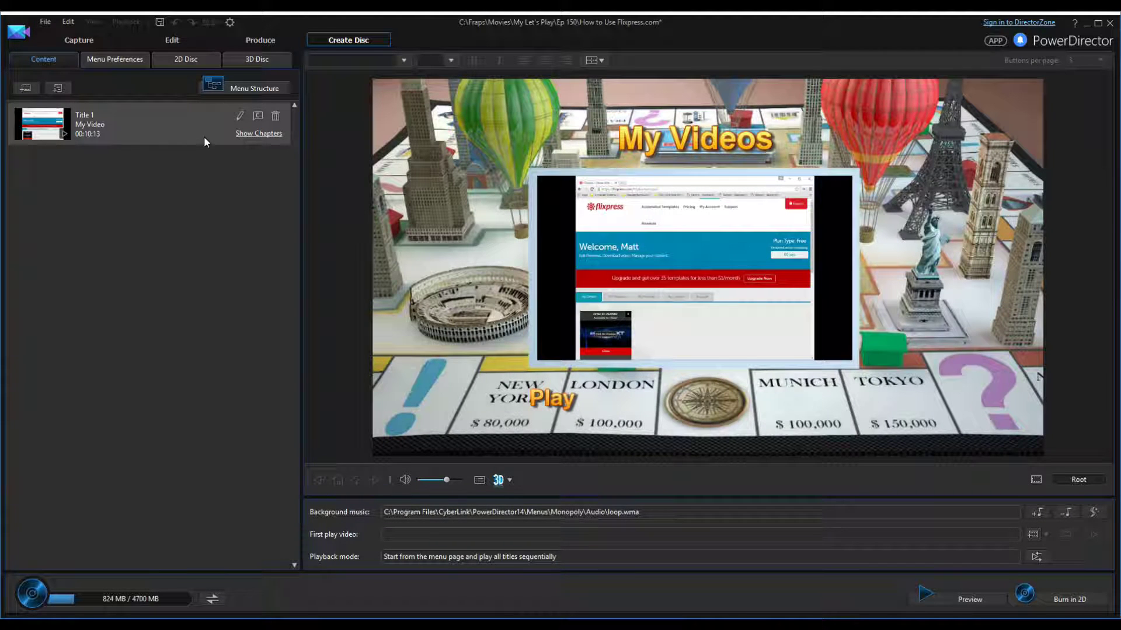
Show the disc menu templates and open DirectorZone's download page for more templates.
left_click(114, 58)
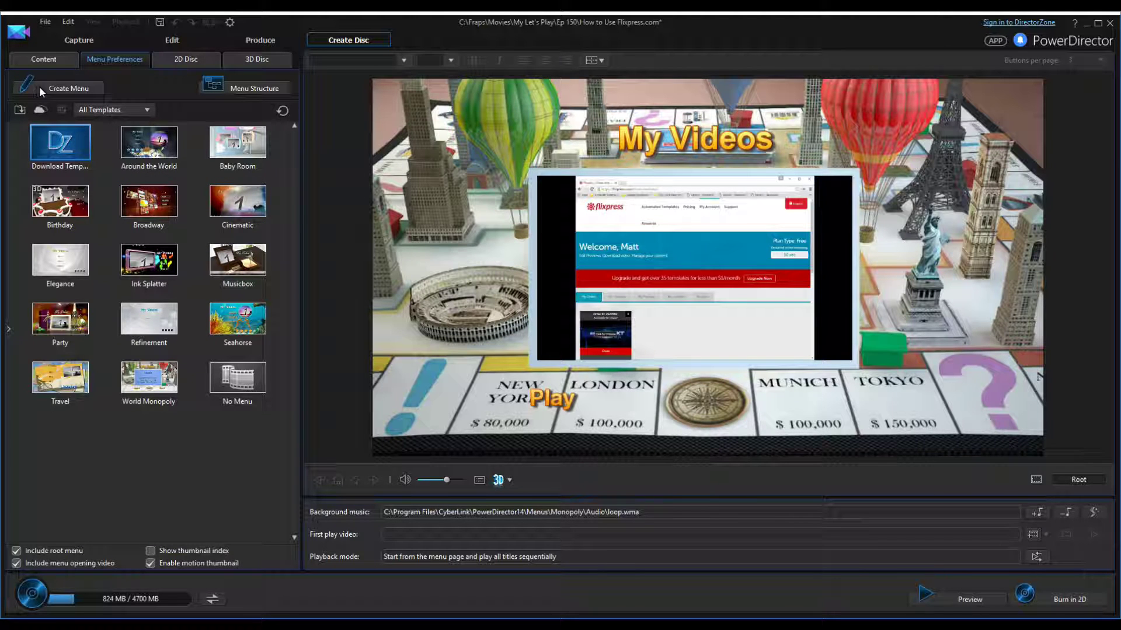
left_click(61, 141)
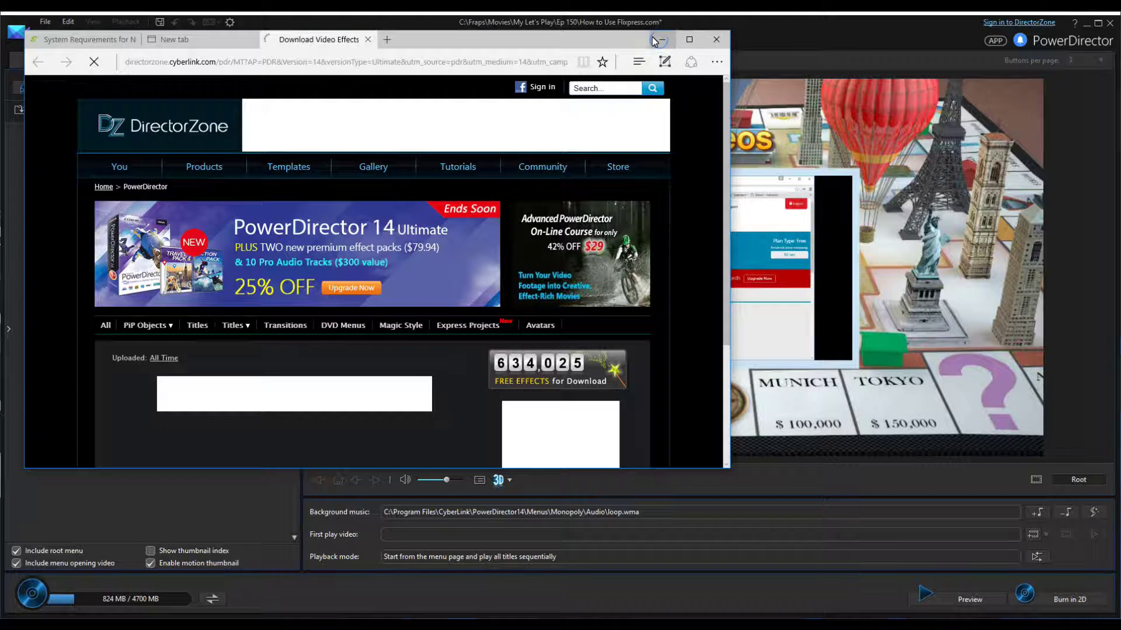
Minimize the DirectorZone browser and apply the No Menu template to all disc pages.
left_click(656, 39)
left_click(246, 376)
left_click(155, 528)
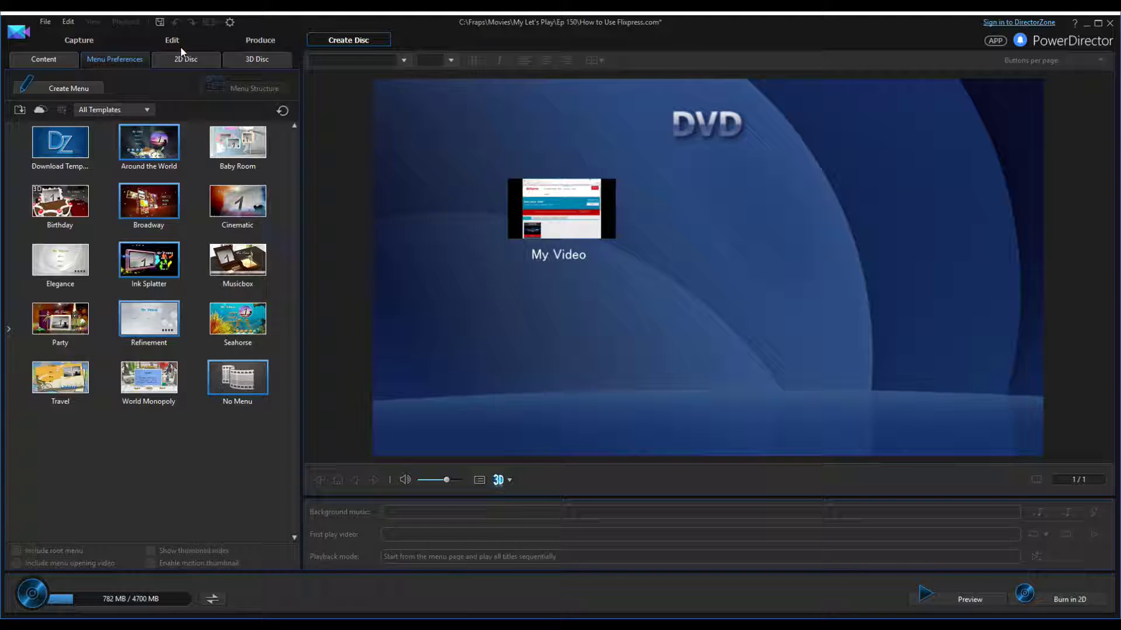
Choose Standard 2D Windows Media output with the FullHD 1920x1080/24p profile.
left_click(240, 39)
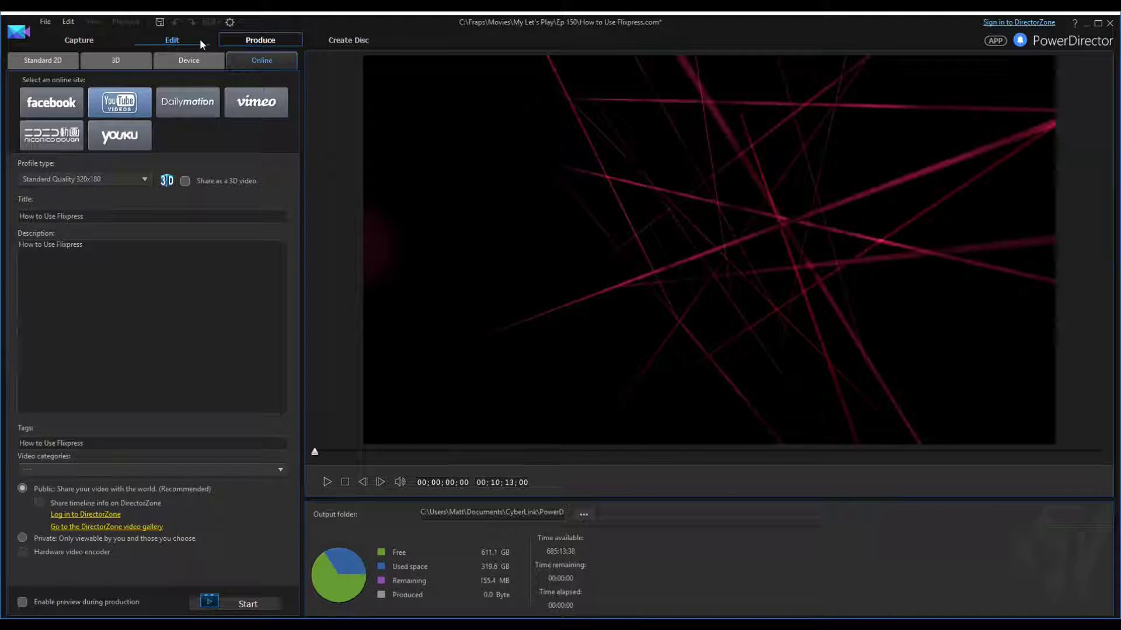
left_click(188, 38)
left_click(248, 36)
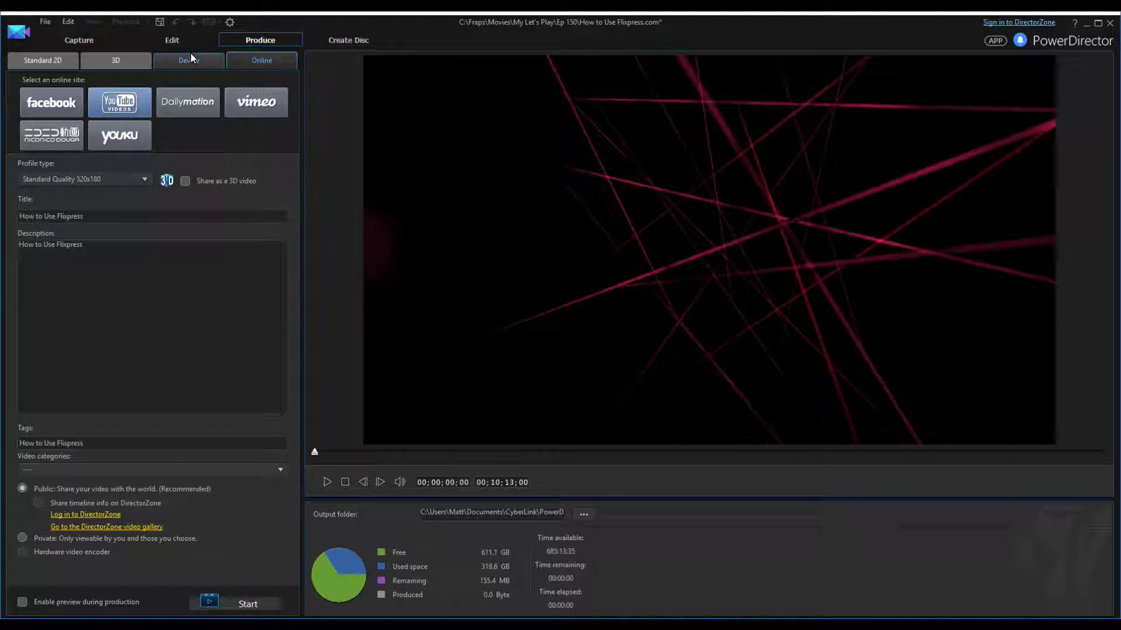
left_click(50, 62)
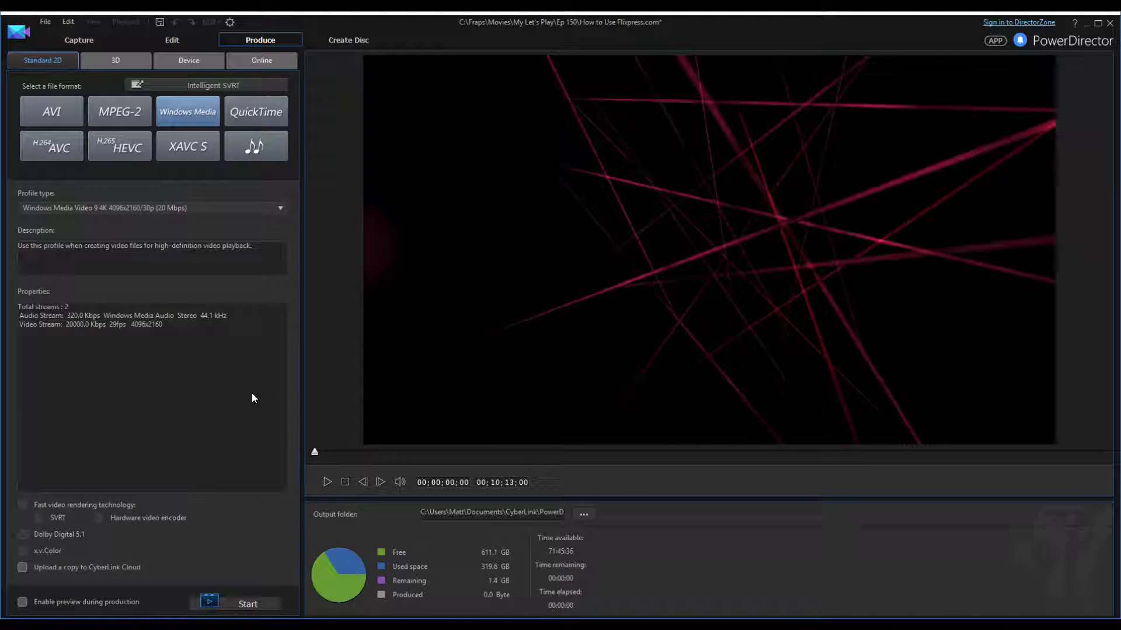
left_click(228, 210)
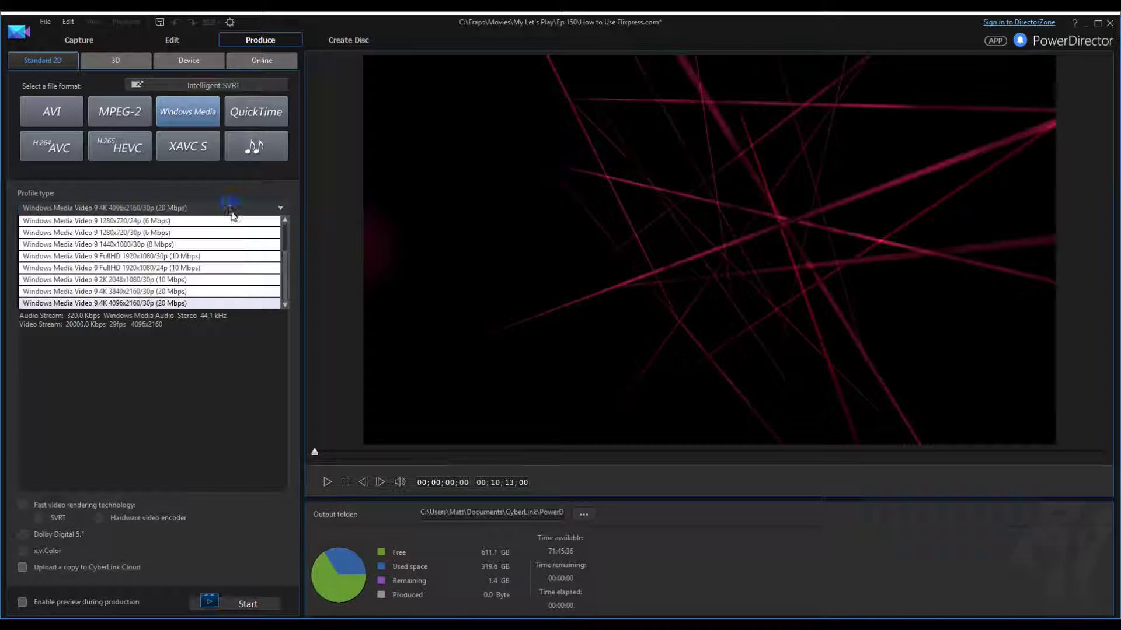
left_click(164, 306)
left_click(184, 210)
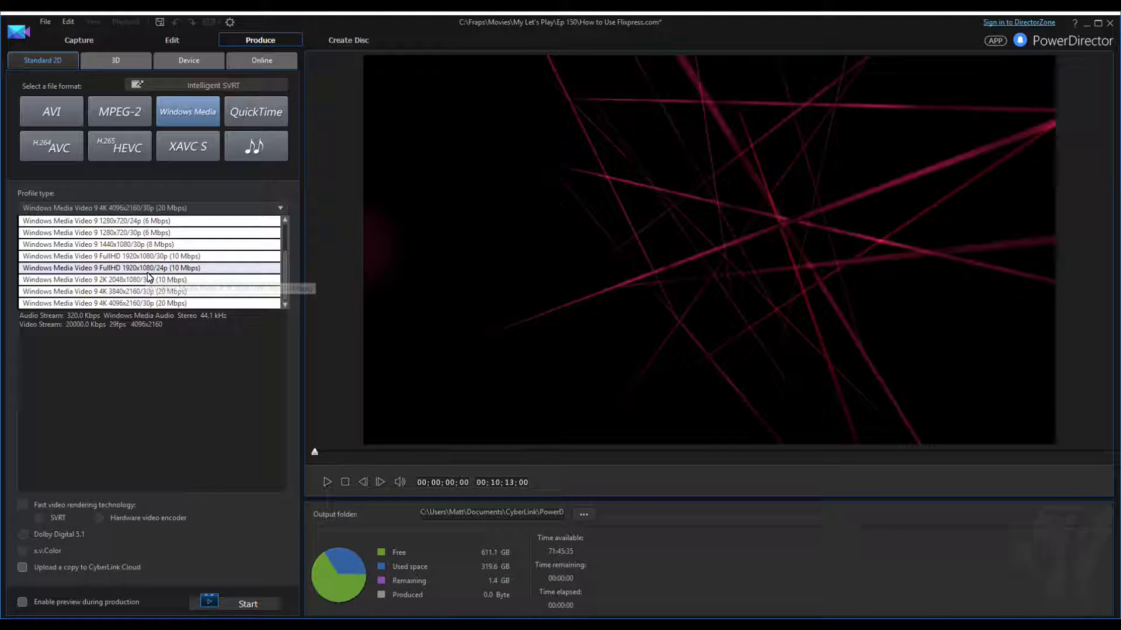
left_click(194, 269)
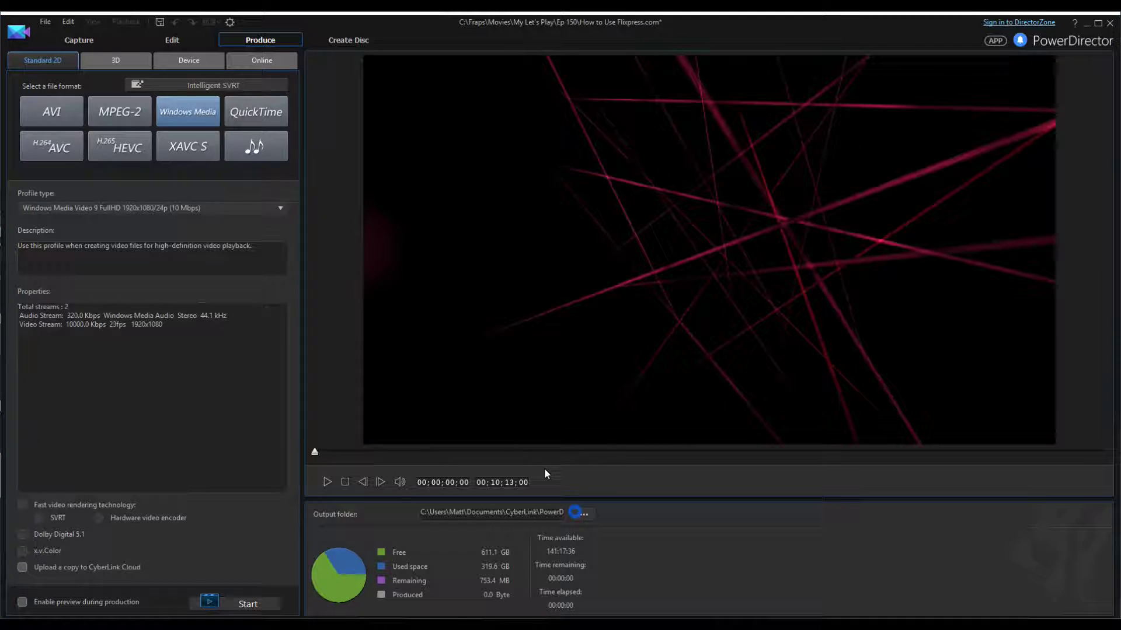
Name the output file 'How to Use Flixpress' and start producing the movie.
left_click(578, 513)
key("ctrl+v")
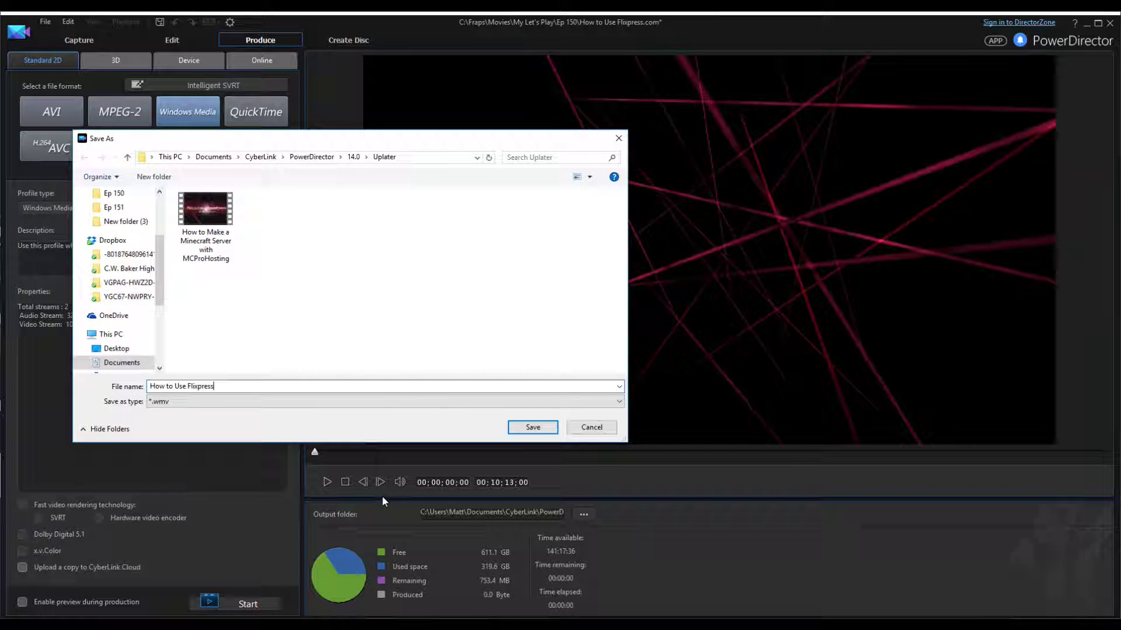
left_click(527, 427)
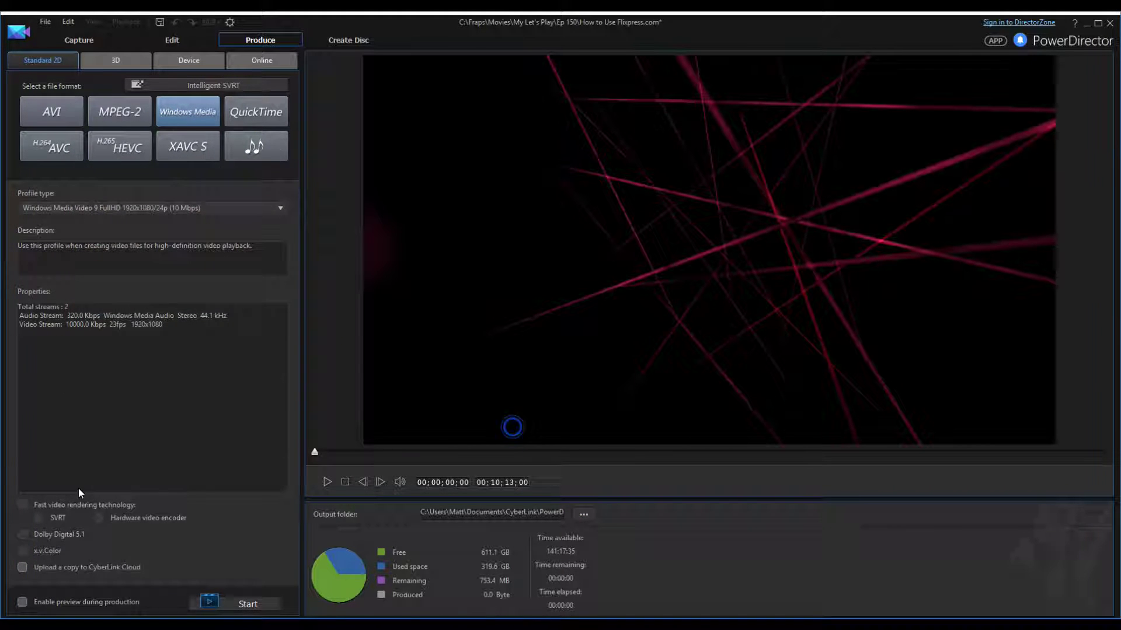
left_click(245, 603)
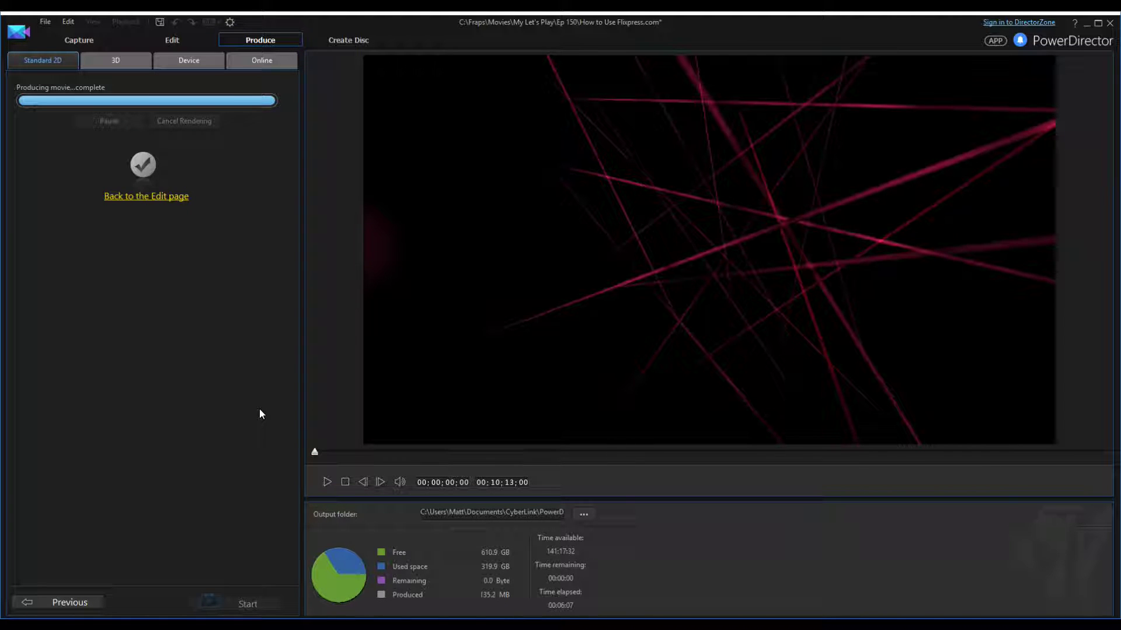
Return to the Edit page and play the movie from its beginning in the preview.
left_click(150, 42)
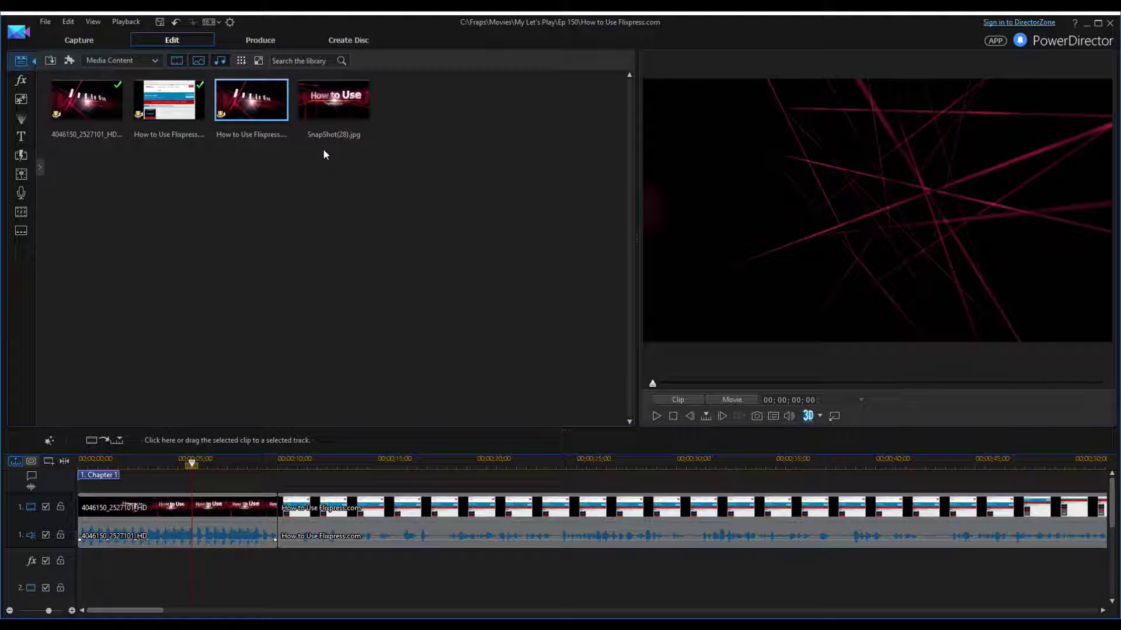
left_click(654, 416)
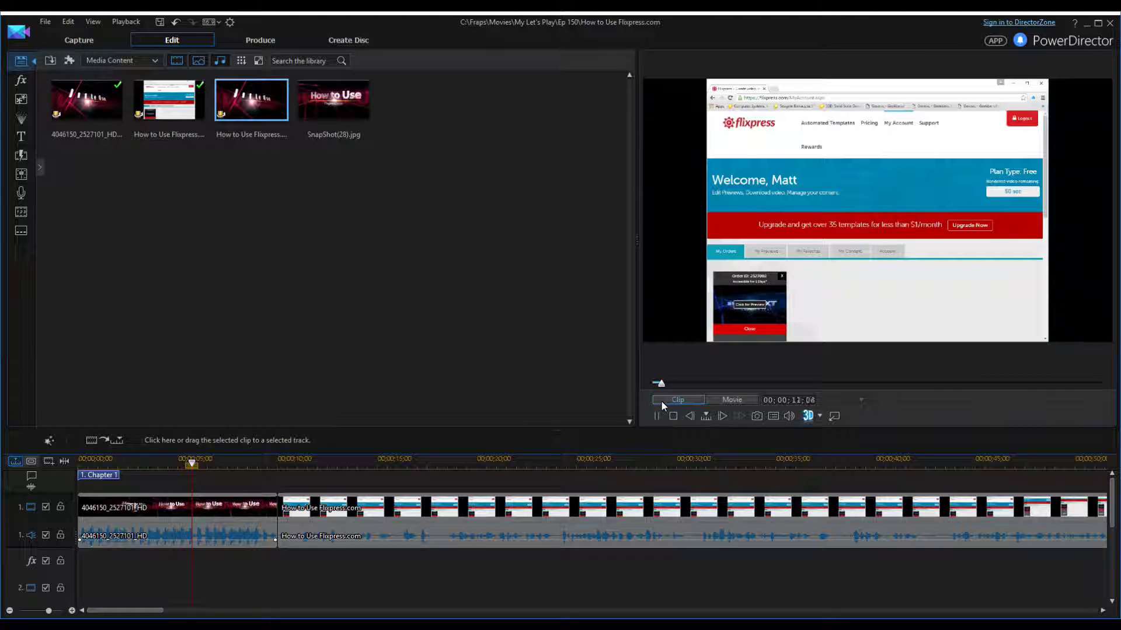
Pause playback, jump to the movie's end, and play the last few seconds.
key("space")
left_click_drag(163, 614, 768, 601)
left_click_drag(660, 383, 1103, 414)
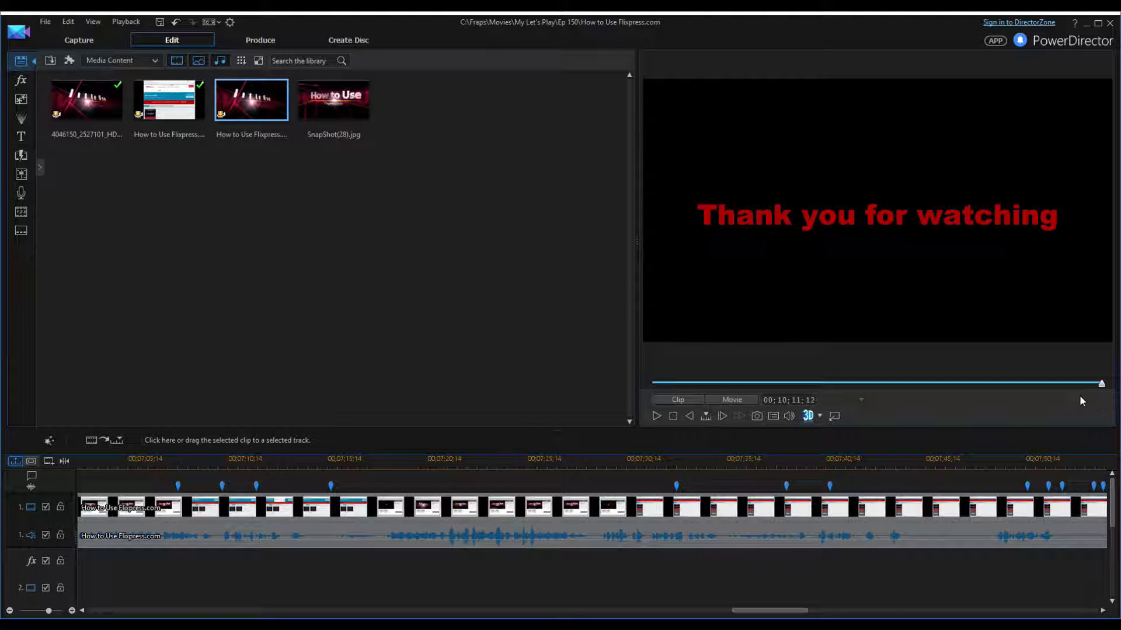
left_click_drag(1103, 386, 1091, 387)
key("space")
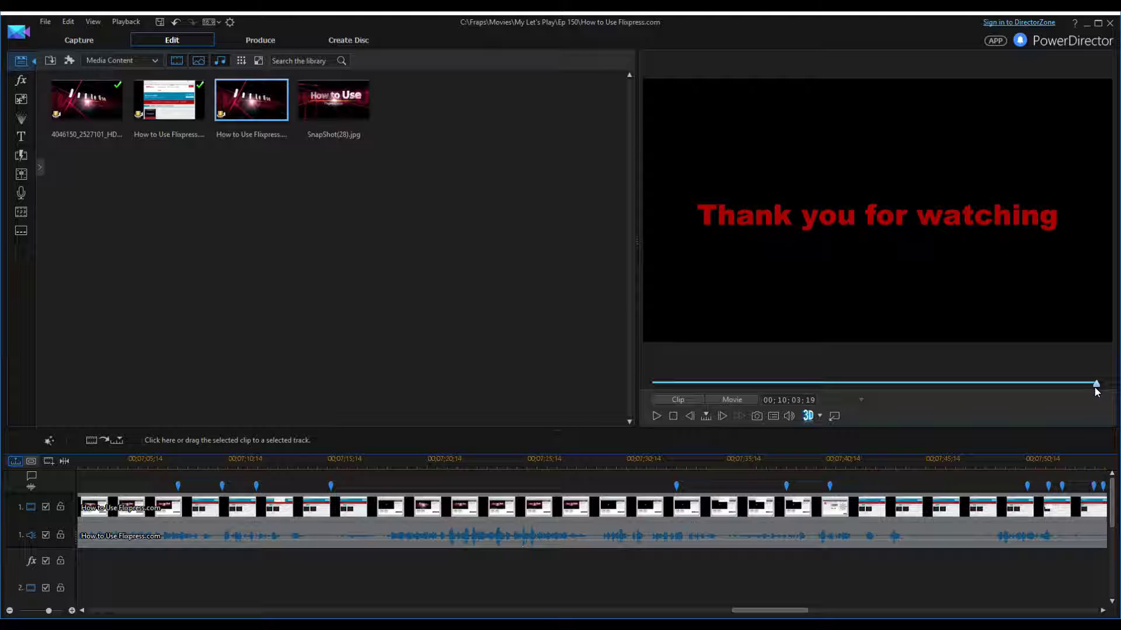
Replay the seconds just before the 'Thank you for watching' card, then stop playback.
left_click_drag(1095, 388, 1088, 391)
key("space")
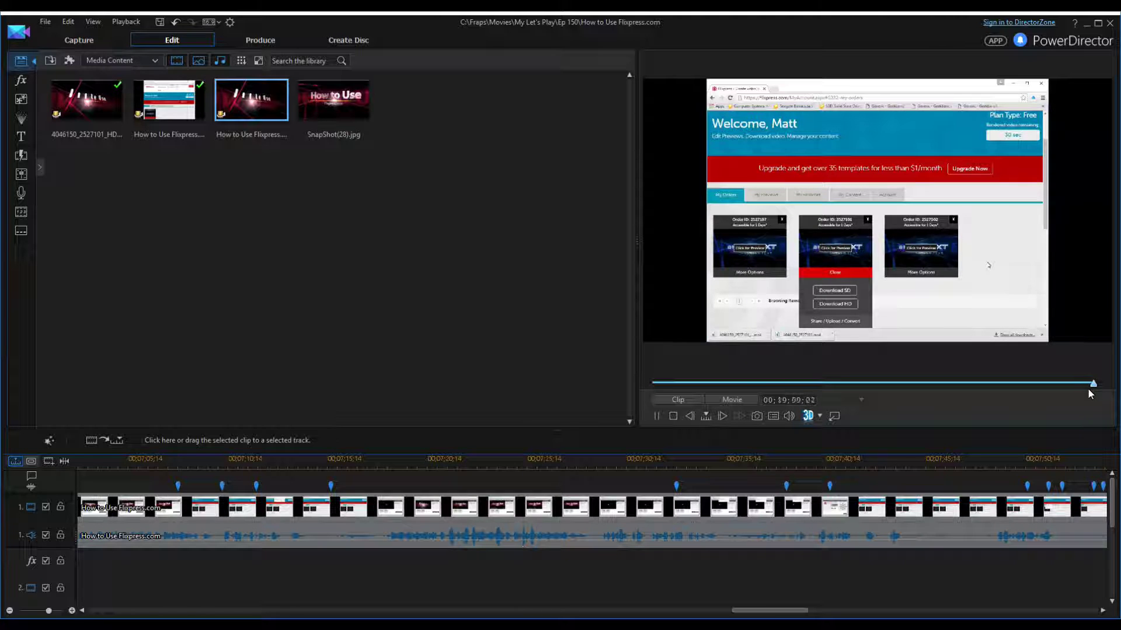
key("space")
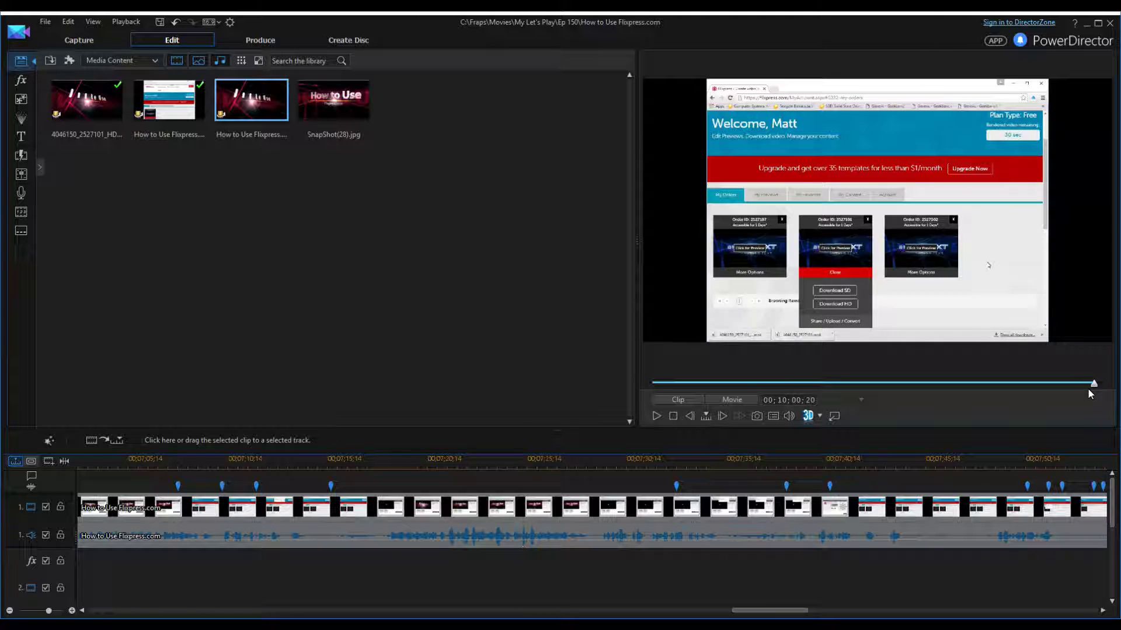